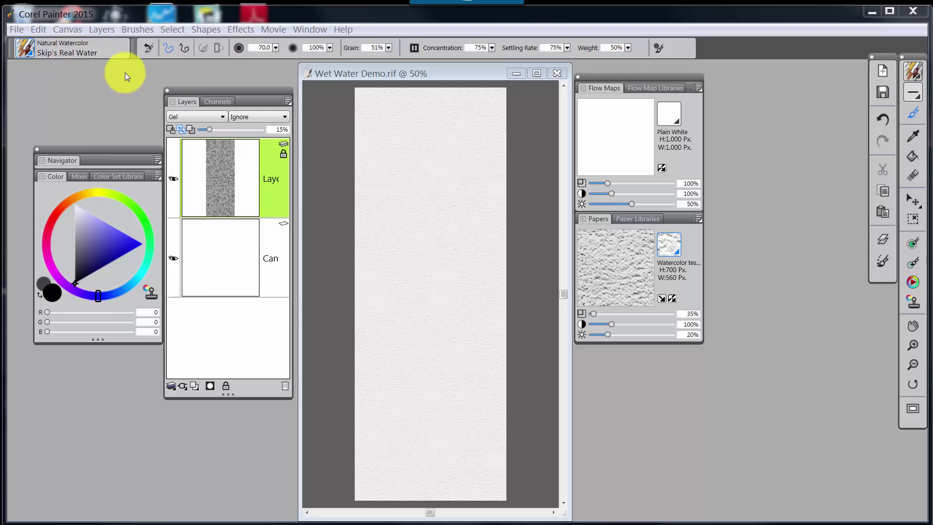
{"action": "left_click", "coordinate": [16, 29]}
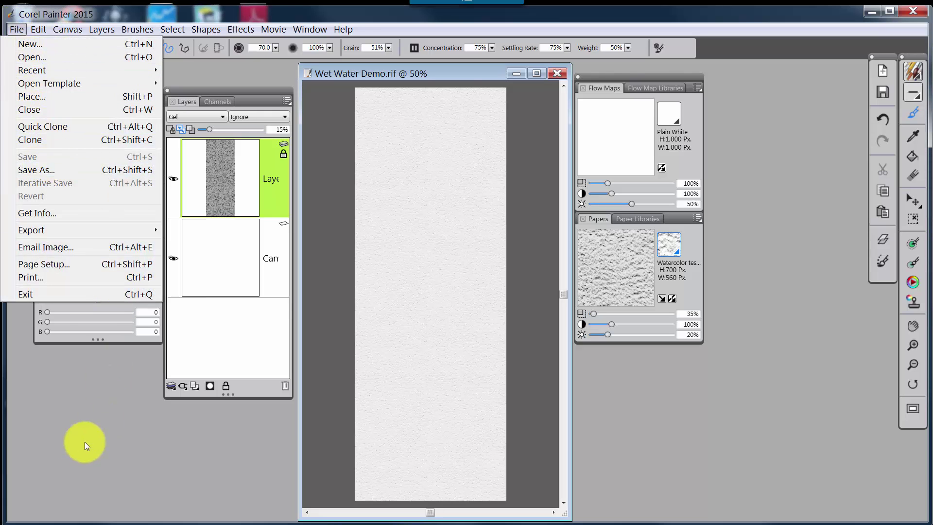
{"action": "left_click", "coordinate": [95, 431]}
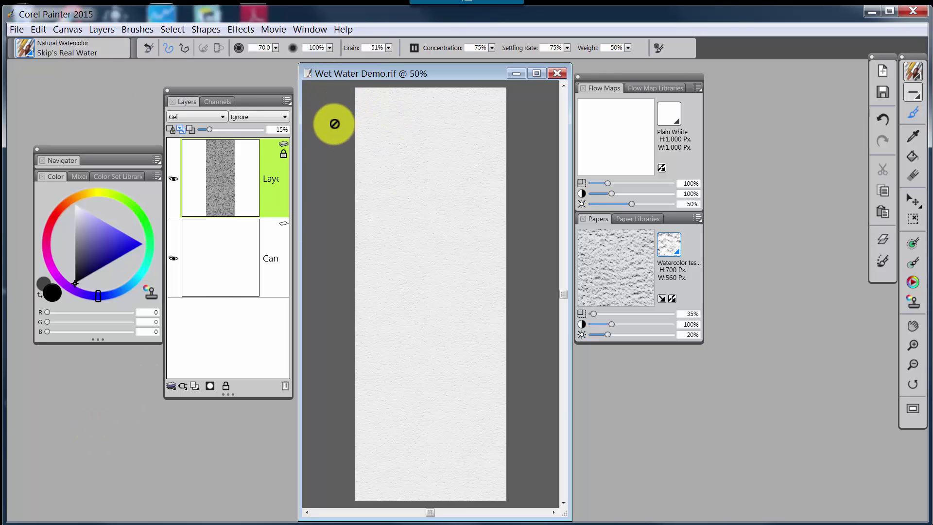
- Select the Canvas layer and examine the brush's Real Watercolor settings, including flow, pigment, paper and wind
{"action": "left_click", "coordinate": [271, 235]}
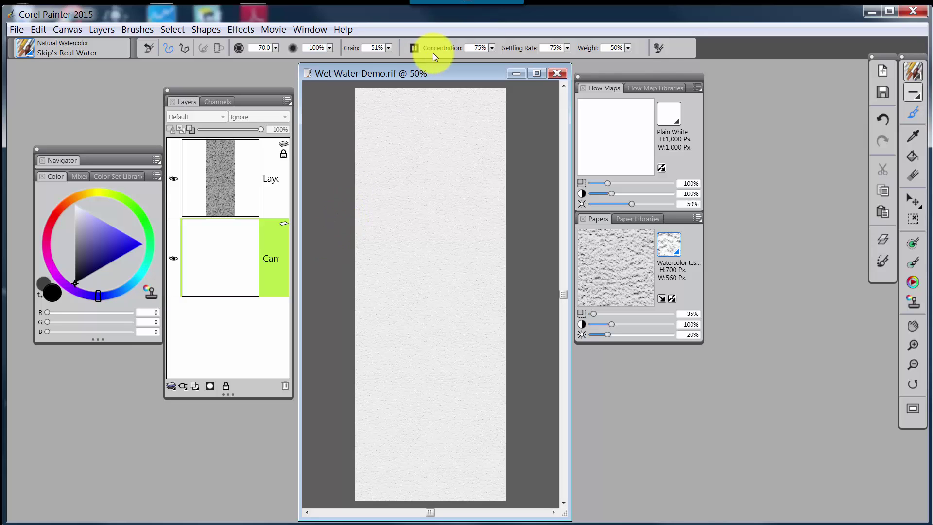
{"action": "left_click", "coordinate": [656, 47]}
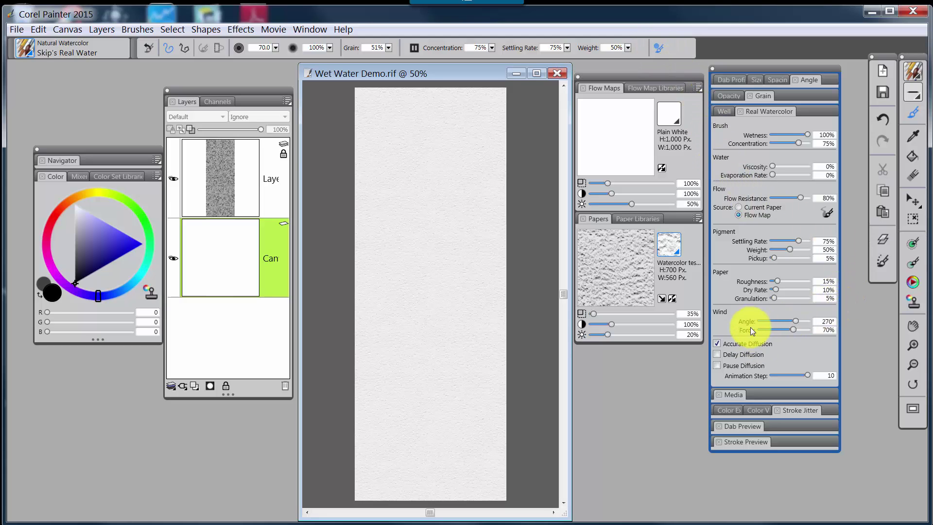
{"action": "left_click", "coordinate": [718, 353]}
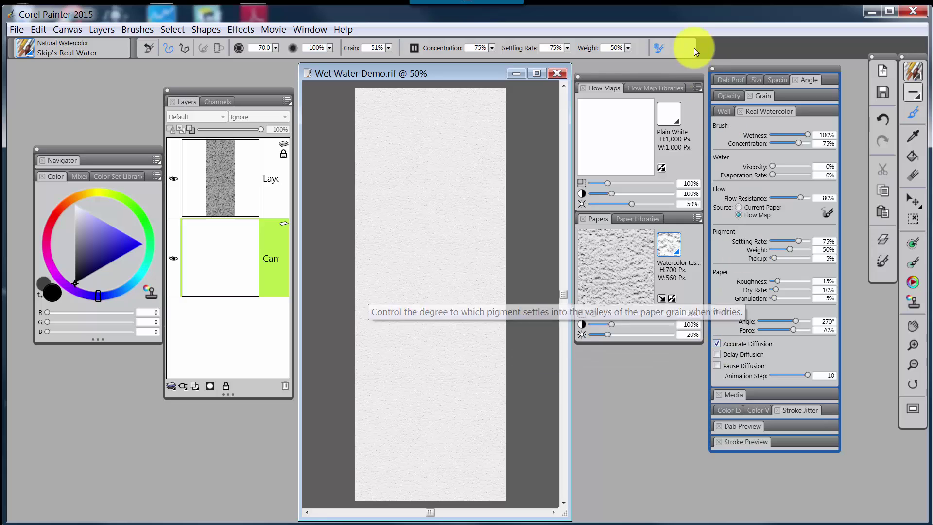
{"action": "left_click", "coordinate": [659, 48]}
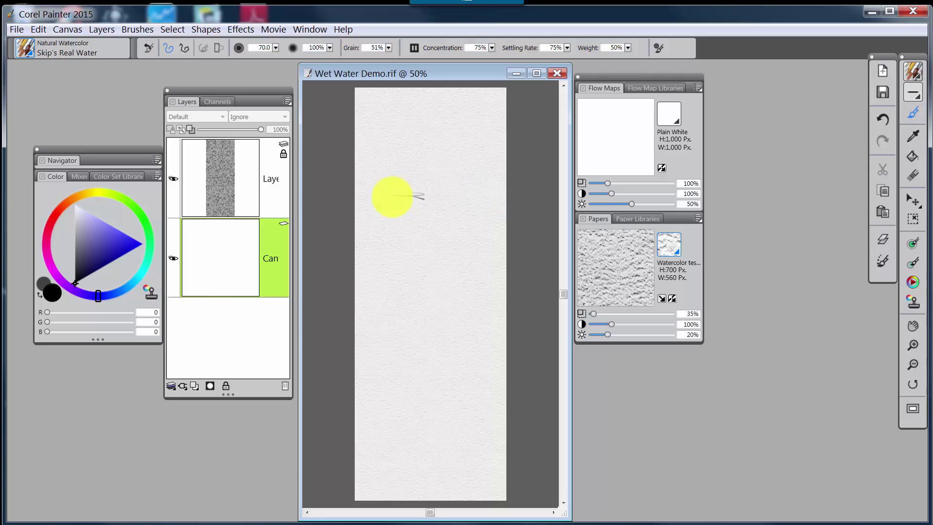
- Try painting black rock-like watercolor strokes from the upper third of the canvas downward, and undo them
{"action": "left_click_drag", "start_coordinate": [413, 98], "coordinate": [397, 114]}
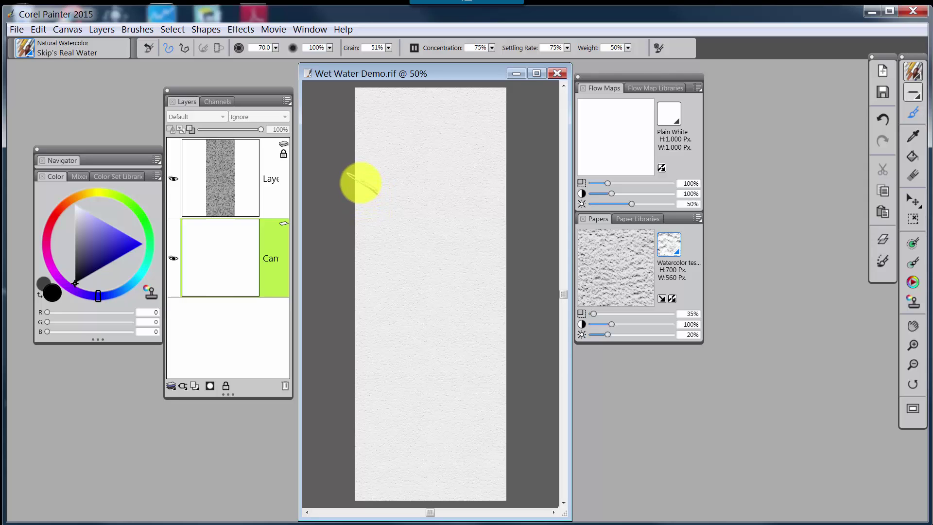
{"action": "left_click", "coordinate": [362, 185]}
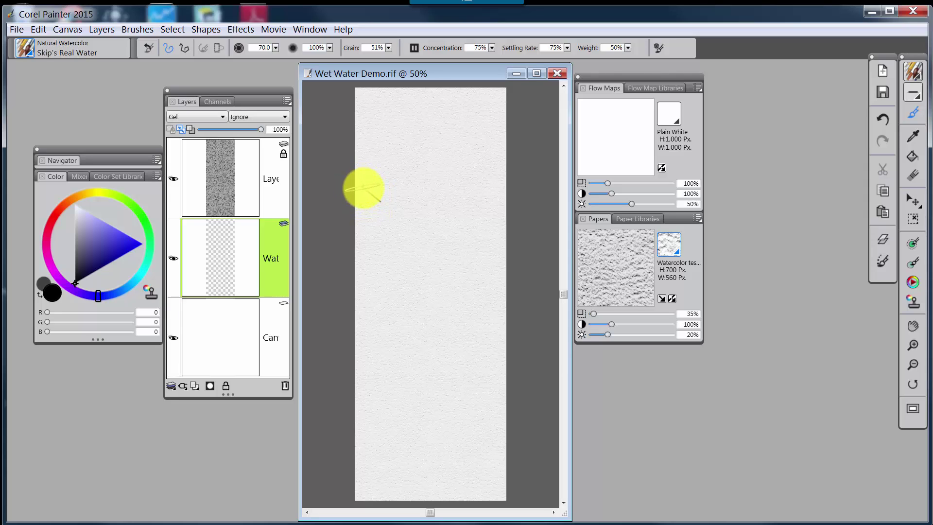
{"action": "mouse_move", "coordinate": [366, 197]}
{"action": "left_mouse_down"}
{"action": "mouse_move", "coordinate": [369, 219]}
{"action": "mouse_move", "coordinate": [364, 198]}
{"action": "mouse_move", "coordinate": [380, 229]}
{"action": "mouse_move", "coordinate": [382, 214]}
{"action": "mouse_move", "coordinate": [383, 233]}
{"action": "mouse_move", "coordinate": [414, 199]}
{"action": "mouse_move", "coordinate": [391, 220]}
{"action": "mouse_move", "coordinate": [407, 194]}
{"action": "mouse_move", "coordinate": [433, 182]}
{"action": "mouse_move", "coordinate": [493, 213]}
{"action": "mouse_move", "coordinate": [473, 192]}
{"action": "mouse_move", "coordinate": [500, 185]}
{"action": "mouse_move", "coordinate": [452, 190]}
{"action": "mouse_move", "coordinate": [438, 182]}
{"action": "mouse_move", "coordinate": [432, 190]}
{"action": "mouse_move", "coordinate": [438, 178]}
{"action": "mouse_move", "coordinate": [431, 470]}
{"action": "mouse_move", "coordinate": [439, 508]}
{"action": "mouse_move", "coordinate": [413, 214]}
{"action": "mouse_move", "coordinate": [414, 512]}
{"action": "mouse_move", "coordinate": [386, 238]}
{"action": "mouse_move", "coordinate": [376, 486]}
{"action": "mouse_move", "coordinate": [387, 515]}
{"action": "mouse_move", "coordinate": [356, 221]}
{"action": "mouse_move", "coordinate": [354, 265]}
{"action": "mouse_move", "coordinate": [374, 504]}
{"action": "mouse_move", "coordinate": [443, 453]}
{"action": "mouse_move", "coordinate": [460, 212]}
{"action": "mouse_move", "coordinate": [485, 510]}
{"action": "mouse_move", "coordinate": [487, 203]}
{"action": "mouse_move", "coordinate": [496, 193]}
{"action": "mouse_move", "coordinate": [505, 515]}
{"action": "mouse_move", "coordinate": [462, 390]}
{"action": "mouse_move", "coordinate": [459, 501]}
{"action": "mouse_move", "coordinate": [447, 472]}
{"action": "mouse_move", "coordinate": [433, 182]}
{"action": "mouse_move", "coordinate": [414, 502]}
{"action": "mouse_move", "coordinate": [407, 199]}
{"action": "mouse_move", "coordinate": [431, 184]}
{"action": "mouse_move", "coordinate": [441, 193]}
{"action": "mouse_move", "coordinate": [435, 184]}
{"action": "mouse_move", "coordinate": [423, 187]}
{"action": "mouse_move", "coordinate": [396, 239]}
{"action": "mouse_move", "coordinate": [369, 244]}
{"action": "mouse_move", "coordinate": [354, 229]}
{"action": "mouse_move", "coordinate": [362, 278]}
{"action": "left_mouse_up"}
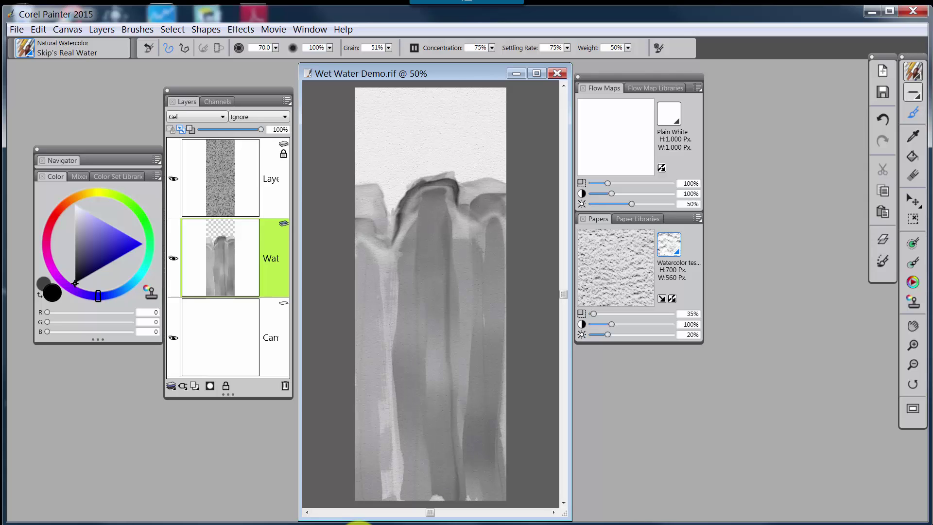
{"action": "mouse_move", "coordinate": [400, 220]}
{"action": "left_mouse_down"}
{"action": "mouse_move", "coordinate": [389, 210]}
{"action": "mouse_move", "coordinate": [360, 229]}
{"action": "left_mouse_up"}
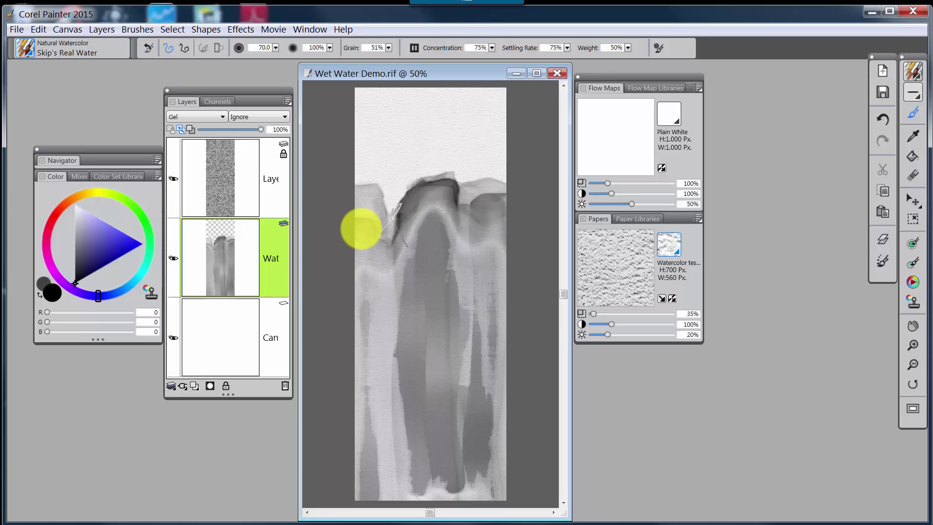
{"action": "mouse_move", "coordinate": [358, 228]}
{"action": "left_mouse_down"}
{"action": "mouse_move", "coordinate": [427, 184]}
{"action": "mouse_move", "coordinate": [448, 183]}
{"action": "mouse_move", "coordinate": [437, 188]}
{"action": "mouse_move", "coordinate": [433, 180]}
{"action": "mouse_move", "coordinate": [410, 198]}
{"action": "left_mouse_up"}
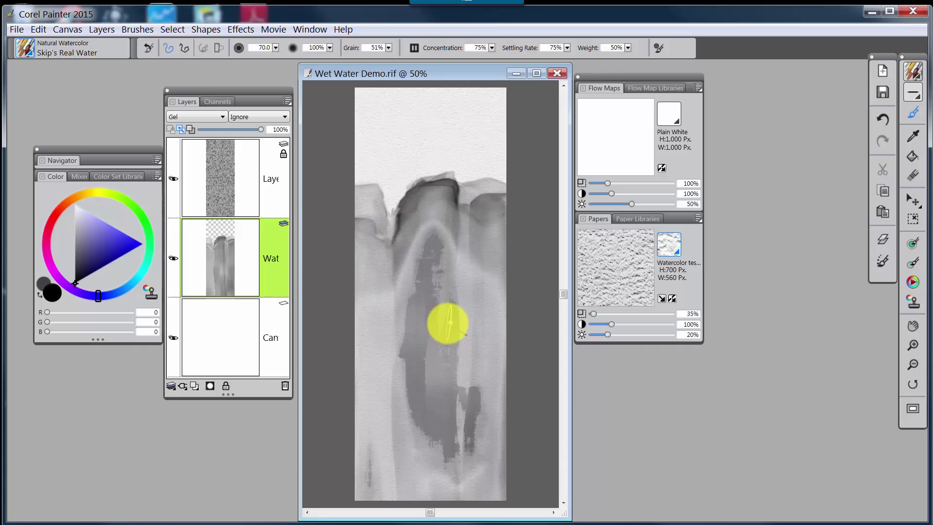
{"action": "key", "text": "ctrl+z"}
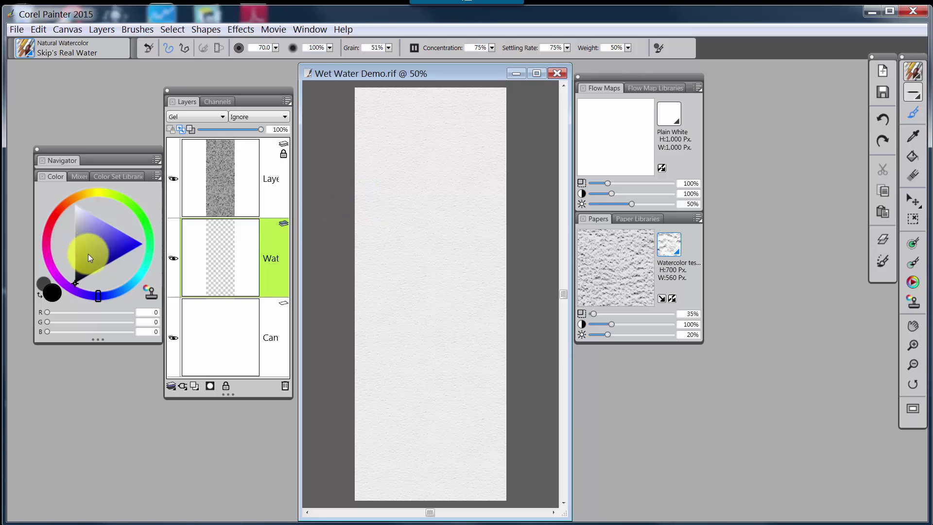
- Set the color to mid-gray (RGB 125, 125, 125) and paint a light wash with an uneven upper edge over the canvas's lower part
{"action": "left_click_drag", "start_coordinate": [85, 251], "coordinate": [63, 245]}
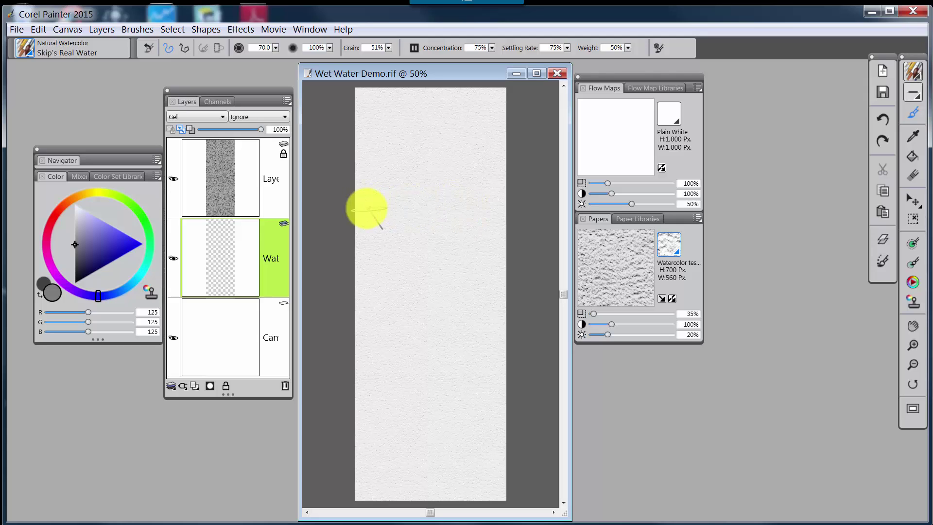
{"action": "left_click", "coordinate": [361, 184]}
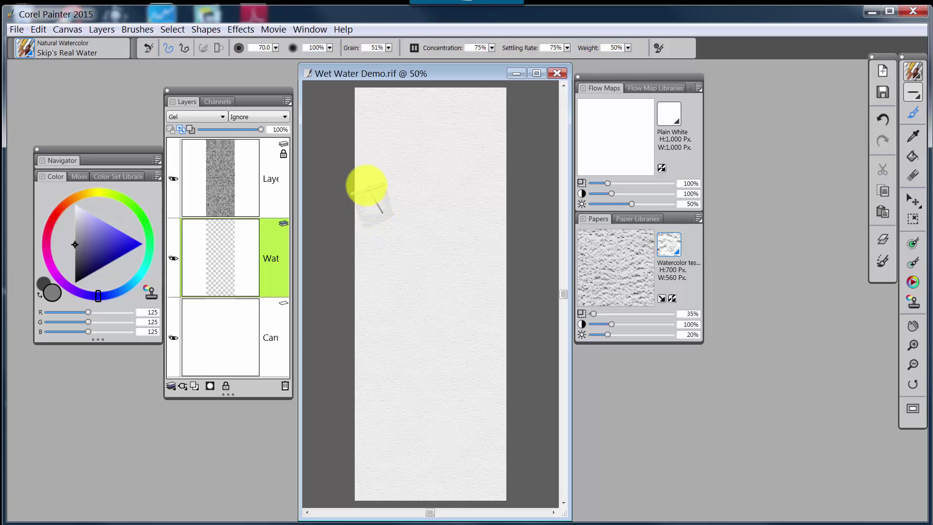
{"action": "mouse_move", "coordinate": [369, 183]}
{"action": "left_mouse_down"}
{"action": "mouse_move", "coordinate": [383, 230]}
{"action": "mouse_move", "coordinate": [459, 189]}
{"action": "mouse_move", "coordinate": [516, 191]}
{"action": "mouse_move", "coordinate": [487, 193]}
{"action": "mouse_move", "coordinate": [501, 514]}
{"action": "mouse_move", "coordinate": [473, 205]}
{"action": "mouse_move", "coordinate": [466, 492]}
{"action": "mouse_move", "coordinate": [448, 209]}
{"action": "mouse_move", "coordinate": [427, 360]}
{"action": "left_mouse_up"}
{"action": "mouse_move", "coordinate": [427, 424]}
{"action": "left_mouse_down"}
{"action": "mouse_move", "coordinate": [432, 511]}
{"action": "mouse_move", "coordinate": [419, 226]}
{"action": "mouse_move", "coordinate": [410, 509]}
{"action": "mouse_move", "coordinate": [395, 366]}
{"action": "mouse_move", "coordinate": [394, 223]}
{"action": "mouse_move", "coordinate": [383, 516]}
{"action": "mouse_move", "coordinate": [368, 461]}
{"action": "mouse_move", "coordinate": [365, 247]}
{"action": "mouse_move", "coordinate": [355, 201]}
{"action": "mouse_move", "coordinate": [368, 319]}
{"action": "mouse_move", "coordinate": [364, 509]}
{"action": "mouse_move", "coordinate": [384, 260]}
{"action": "mouse_move", "coordinate": [399, 508]}
{"action": "mouse_move", "coordinate": [403, 284]}
{"action": "mouse_move", "coordinate": [390, 316]}
{"action": "left_mouse_up"}
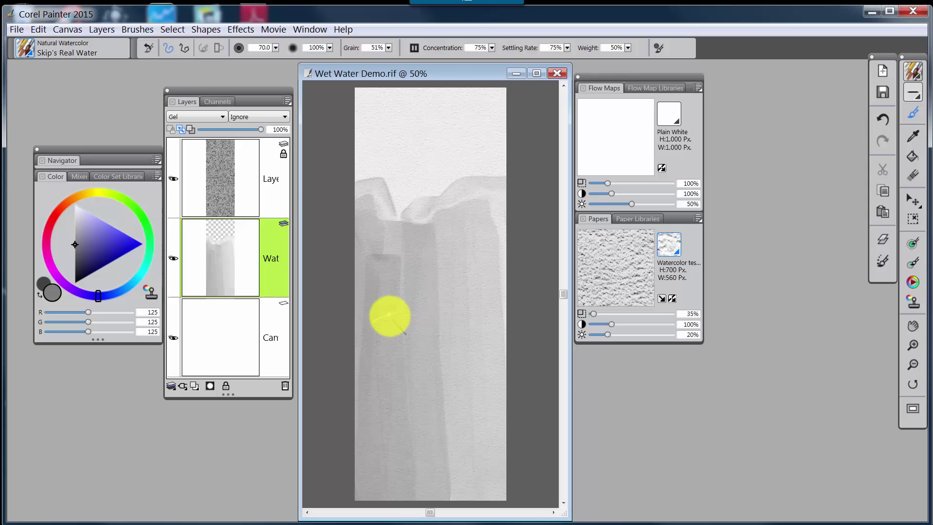
{"action": "mouse_move", "coordinate": [390, 316]}
{"action": "left_mouse_down"}
{"action": "mouse_move", "coordinate": [417, 214]}
{"action": "mouse_move", "coordinate": [408, 207]}
{"action": "mouse_move", "coordinate": [428, 200]}
{"action": "mouse_move", "coordinate": [385, 180]}
{"action": "mouse_move", "coordinate": [407, 231]}
{"action": "left_mouse_up"}
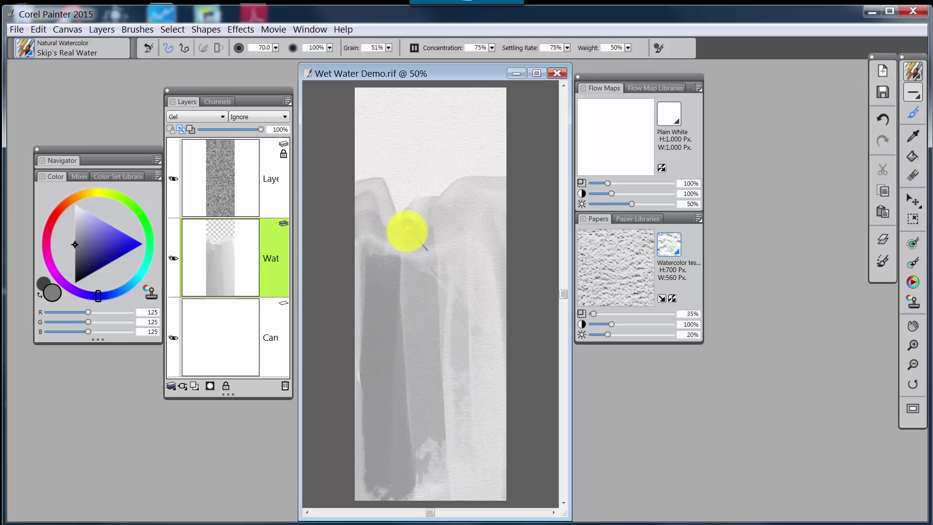
{"action": "mouse_move", "coordinate": [407, 230]}
{"action": "left_mouse_down"}
{"action": "mouse_move", "coordinate": [452, 318]}
{"action": "mouse_move", "coordinate": [425, 289]}
{"action": "mouse_move", "coordinate": [386, 307]}
{"action": "mouse_move", "coordinate": [415, 327]}
{"action": "mouse_move", "coordinate": [460, 333]}
{"action": "mouse_move", "coordinate": [396, 355]}
{"action": "mouse_move", "coordinate": [378, 373]}
{"action": "mouse_move", "coordinate": [446, 375]}
{"action": "mouse_move", "coordinate": [391, 403]}
{"action": "mouse_move", "coordinate": [391, 422]}
{"action": "mouse_move", "coordinate": [439, 382]}
{"action": "mouse_move", "coordinate": [440, 333]}
{"action": "mouse_move", "coordinate": [395, 506]}
{"action": "mouse_move", "coordinate": [408, 267]}
{"action": "mouse_move", "coordinate": [412, 412]}
{"action": "mouse_move", "coordinate": [401, 522]}
{"action": "left_mouse_up"}
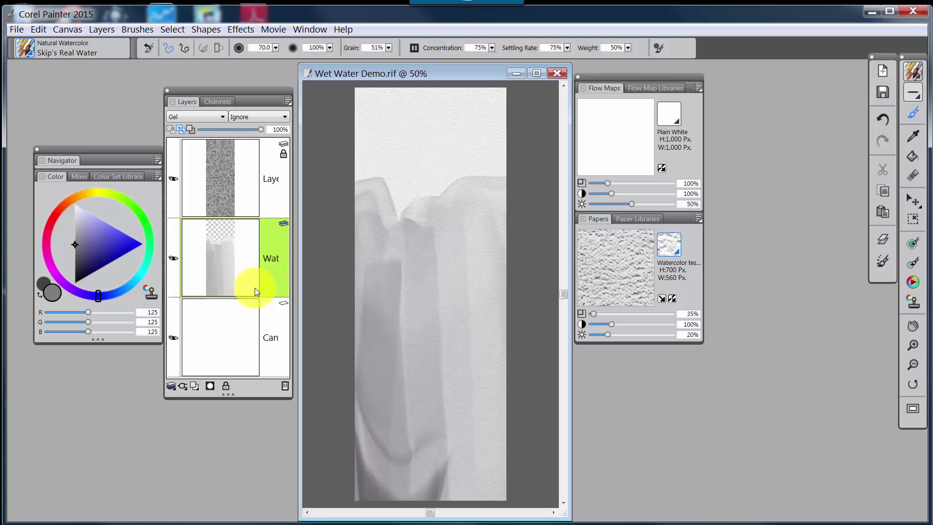
- Lock the painted watercolor layer and add a new watercolor layer above it
{"action": "left_click", "coordinate": [284, 234]}
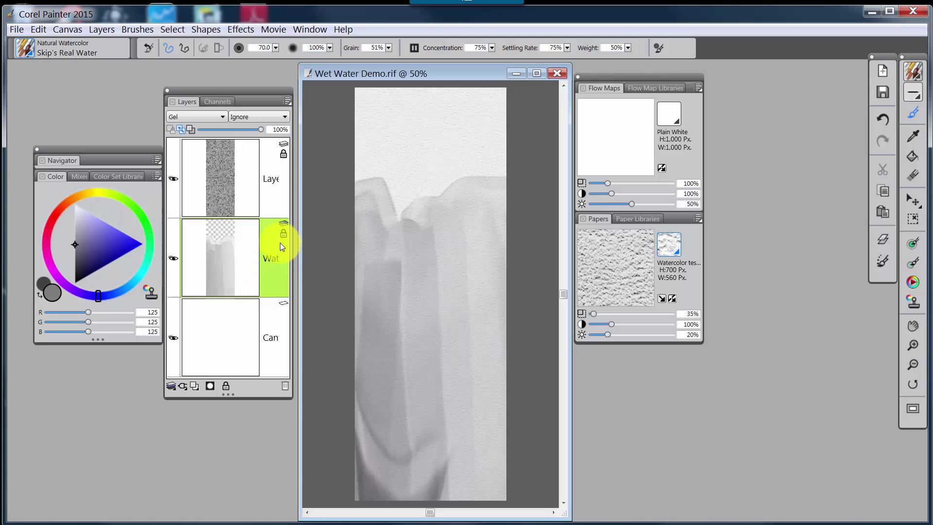
{"action": "left_click", "coordinate": [194, 387]}
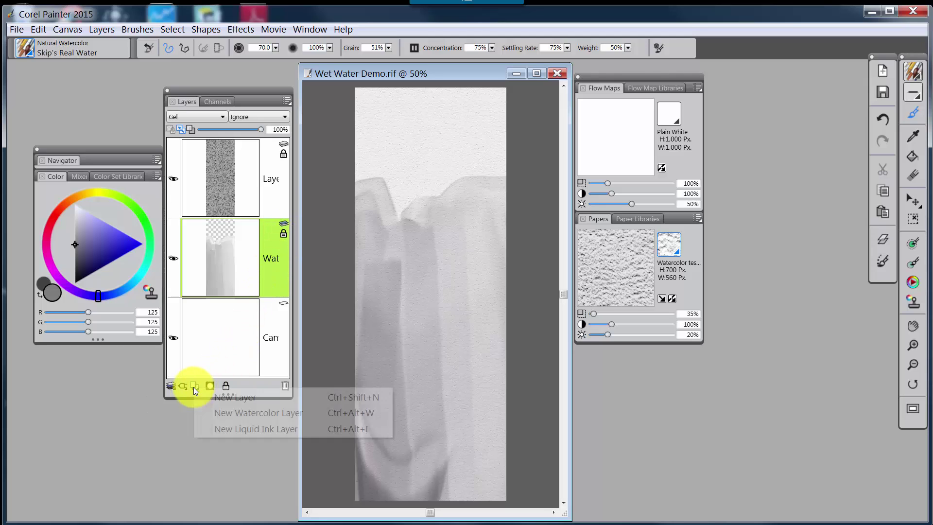
{"action": "left_click", "coordinate": [218, 412]}
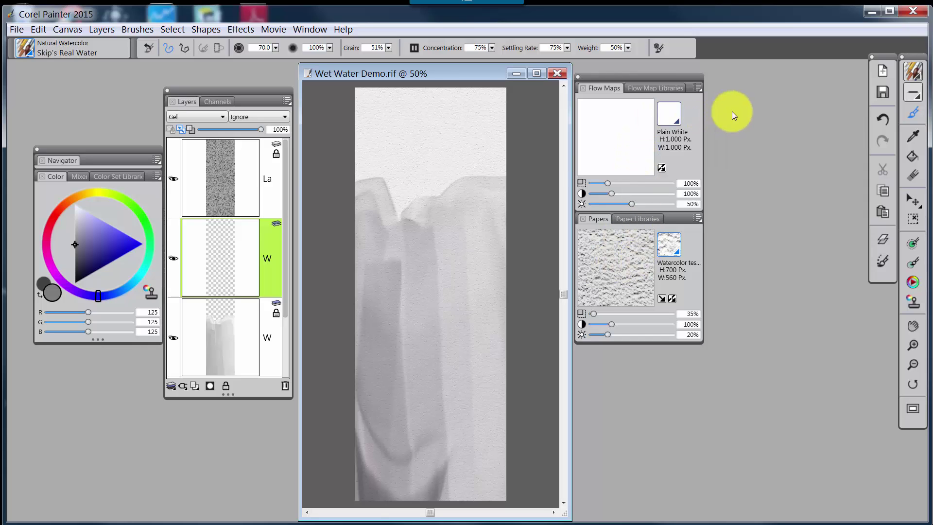
- Hide the Flow Maps, Papers and Layers palettes to clear the workspace around the canvas
{"action": "left_click", "coordinate": [655, 50]}
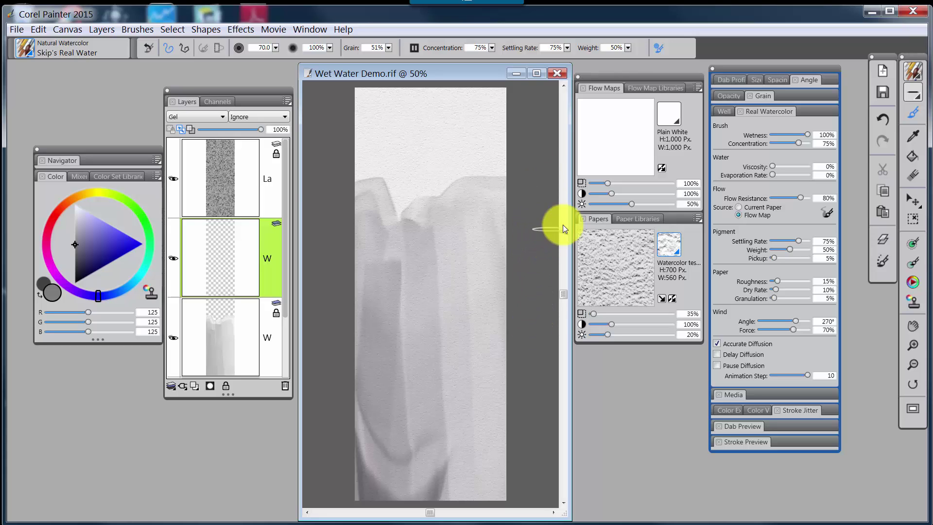
{"action": "left_click", "coordinate": [661, 48]}
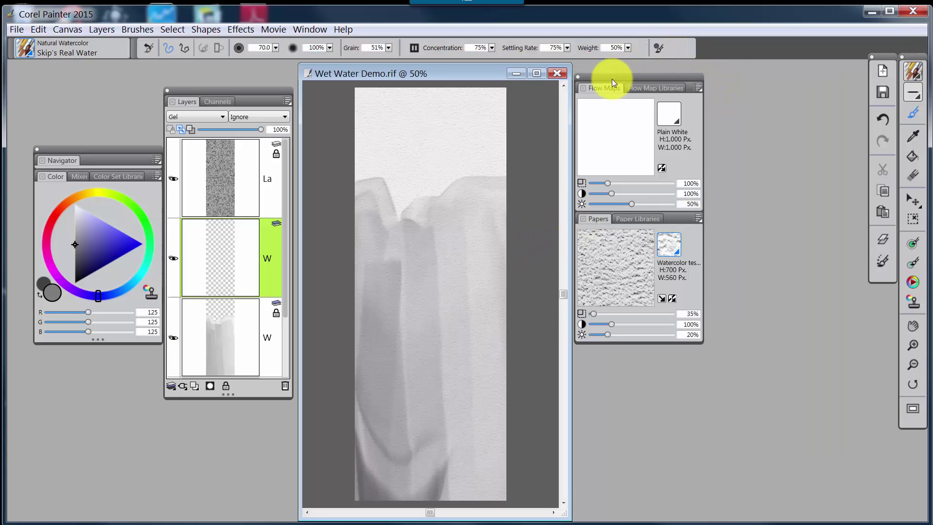
{"action": "left_click", "coordinate": [578, 78]}
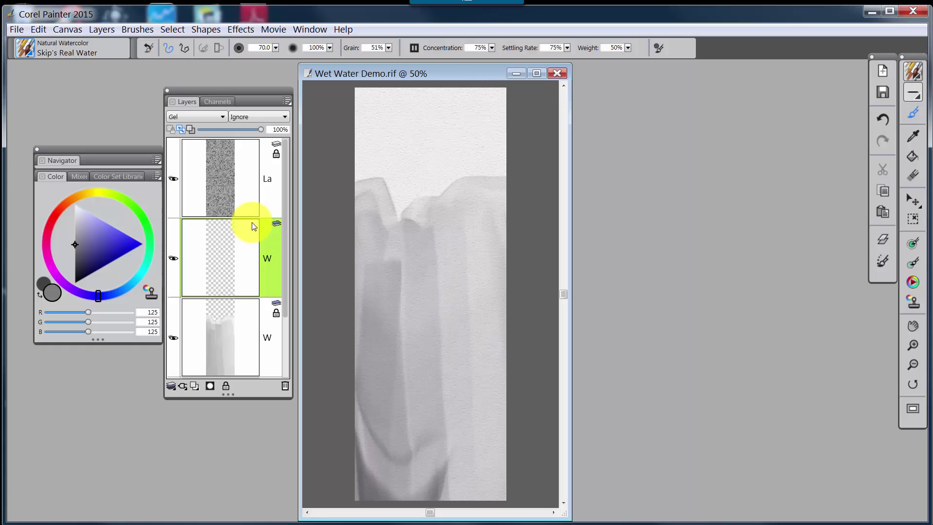
{"action": "left_click", "coordinate": [879, 239]}
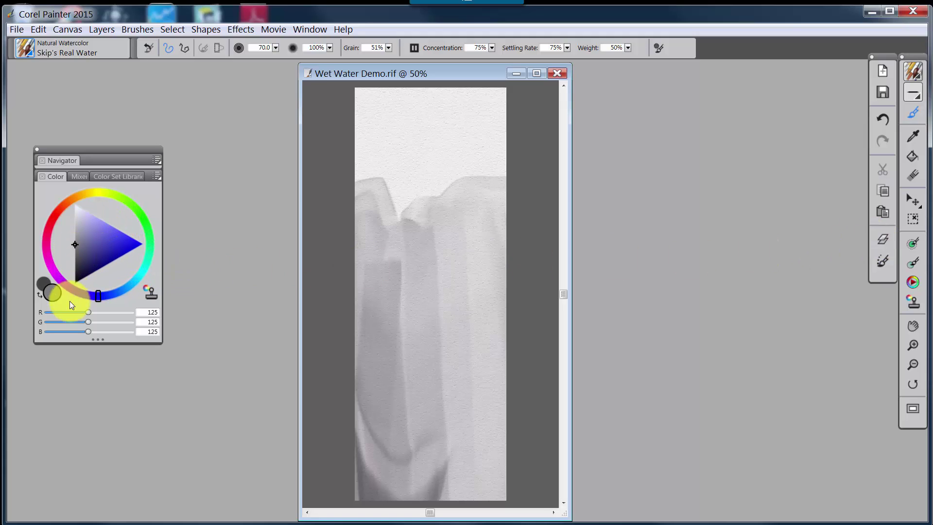
- Set the painting color to black and reduce the brush size to 42.8
{"action": "left_click", "coordinate": [78, 287]}
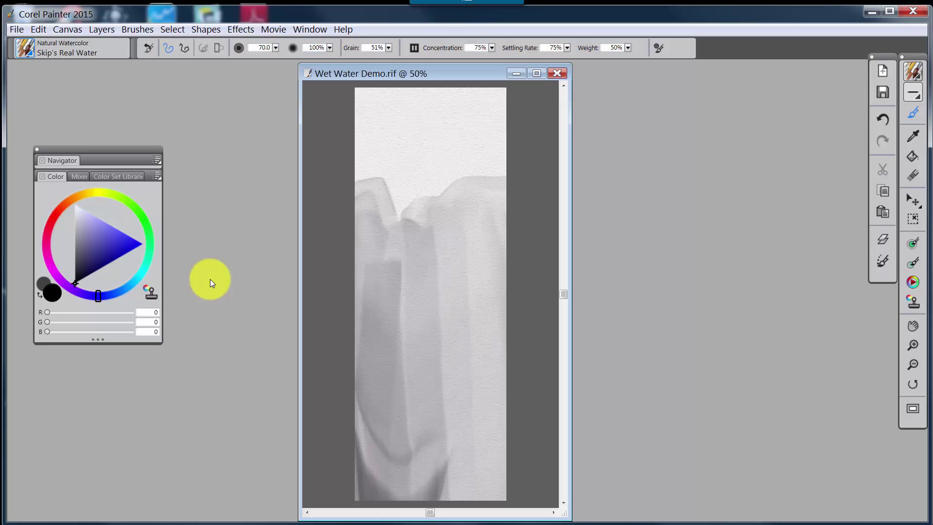
{"action": "left_click", "coordinate": [880, 238]}
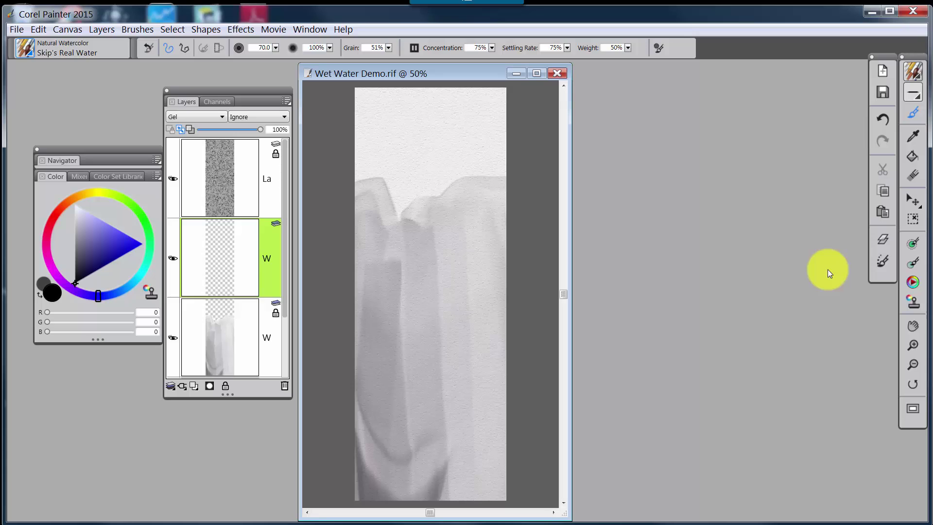
{"action": "left_click", "coordinate": [884, 239]}
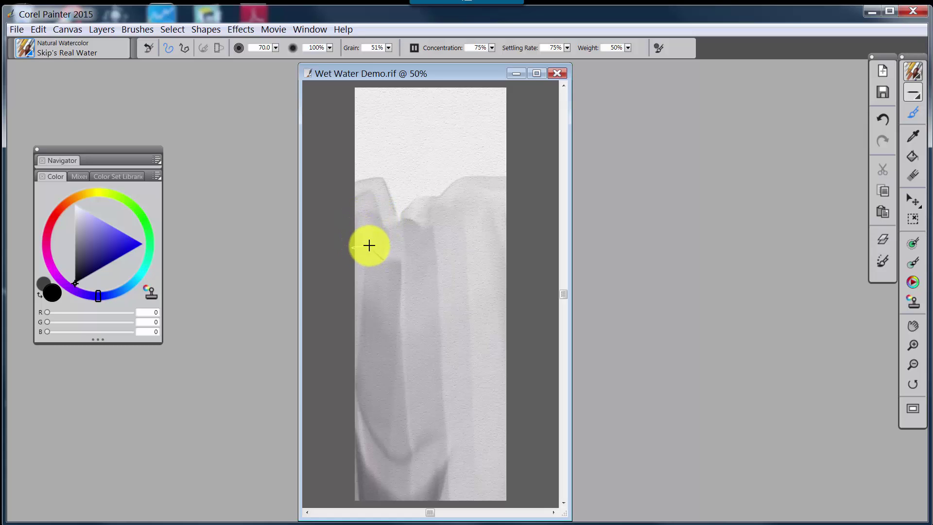
{"action": "mouse_move", "coordinate": [369, 246]}
{"action": "left_mouse_down"}
{"action": "mouse_move", "coordinate": [380, 253]}
{"action": "mouse_move", "coordinate": [381, 227]}
{"action": "mouse_move", "coordinate": [365, 205]}
{"action": "left_mouse_up"}
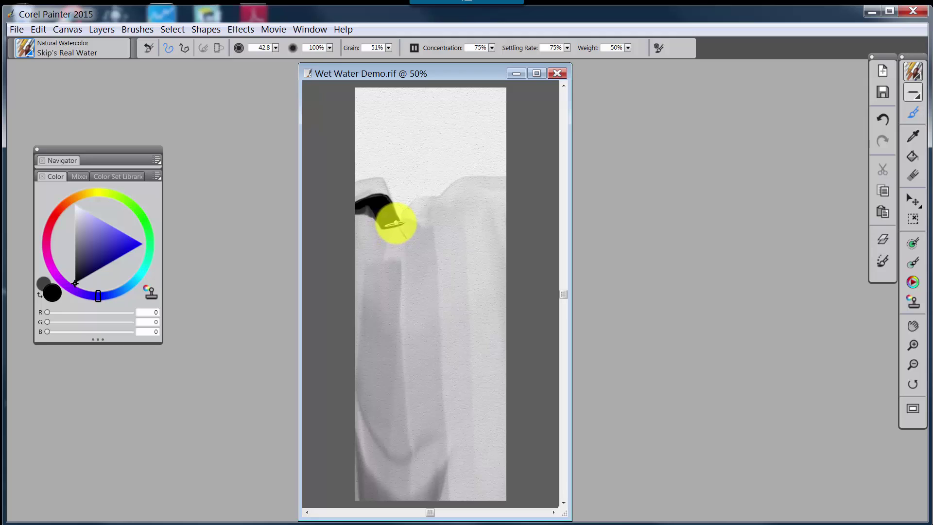
- Try painting black strokes along the gray shape's upper edge and down the middle of the canvas, and undo them
{"action": "mouse_move", "coordinate": [395, 223]}
{"action": "left_mouse_down"}
{"action": "mouse_move", "coordinate": [427, 202]}
{"action": "mouse_move", "coordinate": [423, 500]}
{"action": "left_mouse_up"}
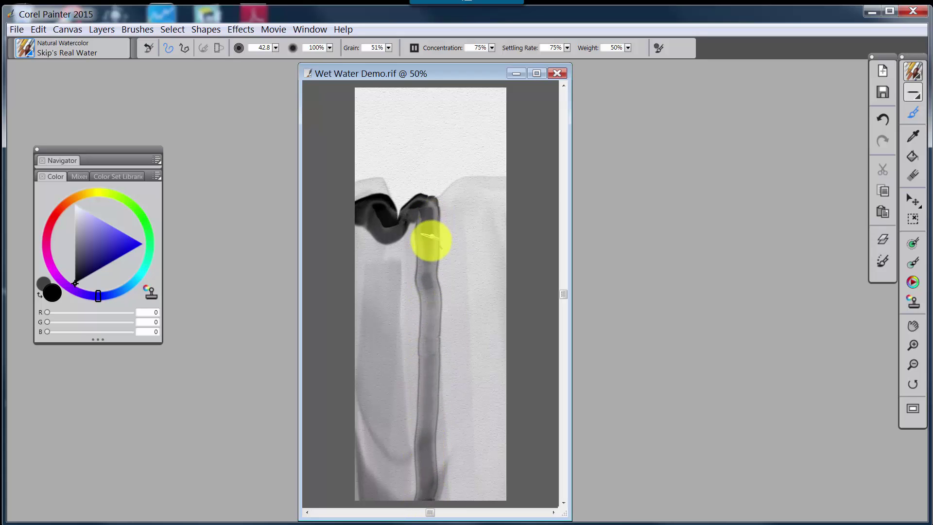
{"action": "key", "text": "ctrl+z"}
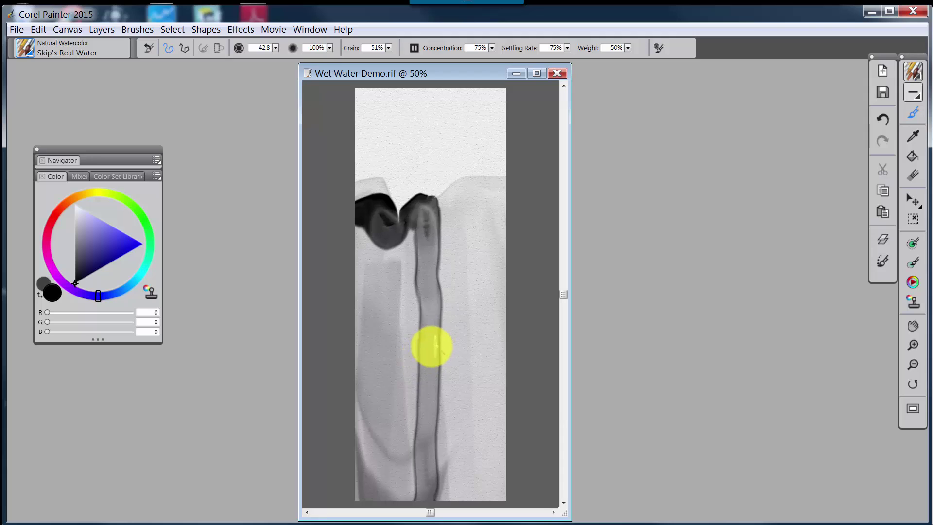
{"action": "key", "text": "ctrl+z"}
{"action": "key", "text": "ctrl+z"}
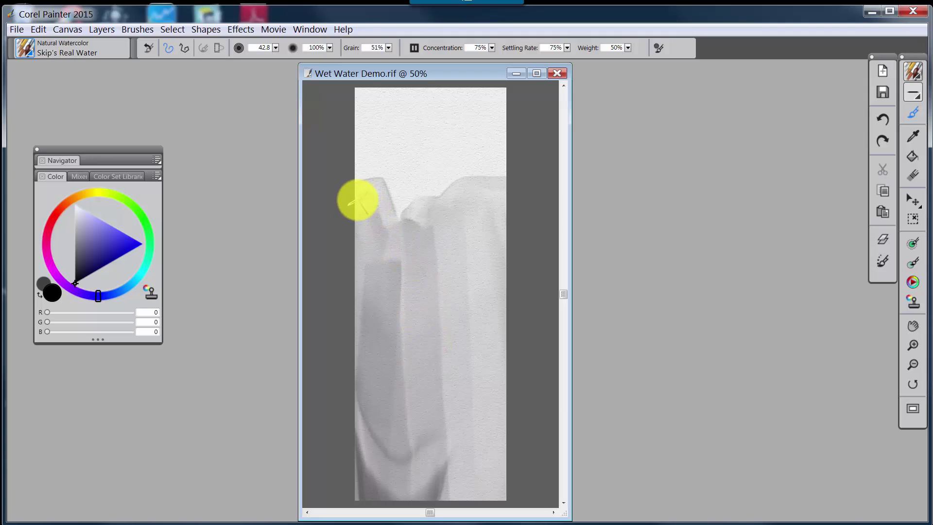
- Paint a dark black wash over the left part of the gray shape, from its upper edge down to the canvas bottom
{"action": "left_click", "coordinate": [356, 203]}
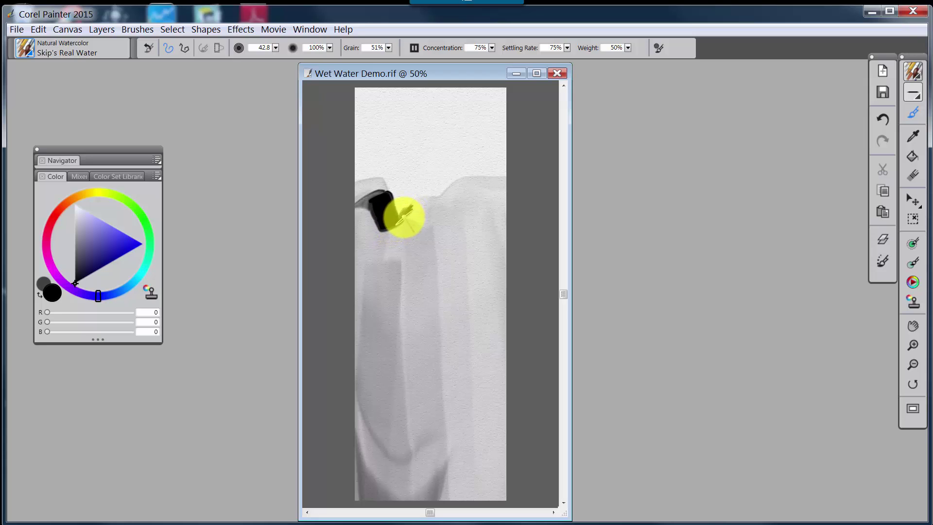
{"action": "mouse_move", "coordinate": [403, 221]}
{"action": "left_mouse_down"}
{"action": "mouse_move", "coordinate": [413, 504]}
{"action": "mouse_move", "coordinate": [398, 439]}
{"action": "mouse_move", "coordinate": [391, 234]}
{"action": "mouse_move", "coordinate": [385, 501]}
{"action": "mouse_move", "coordinate": [382, 478]}
{"action": "mouse_move", "coordinate": [383, 494]}
{"action": "mouse_move", "coordinate": [380, 300]}
{"action": "mouse_move", "coordinate": [370, 214]}
{"action": "mouse_move", "coordinate": [358, 210]}
{"action": "mouse_move", "coordinate": [377, 209]}
{"action": "left_mouse_up"}
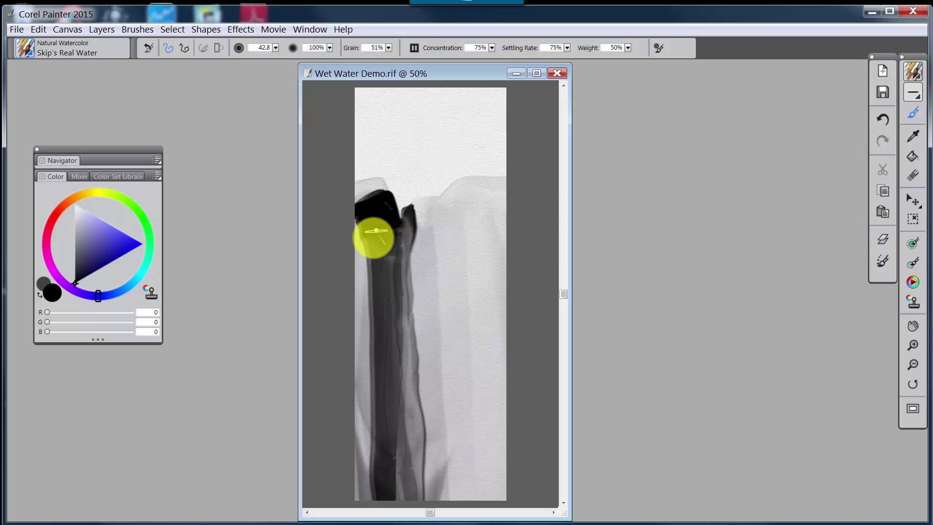
{"action": "mouse_move", "coordinate": [376, 230]}
{"action": "left_mouse_down"}
{"action": "mouse_move", "coordinate": [360, 497]}
{"action": "mouse_move", "coordinate": [366, 227]}
{"action": "mouse_move", "coordinate": [359, 215]}
{"action": "mouse_move", "coordinate": [350, 506]}
{"action": "left_mouse_up"}
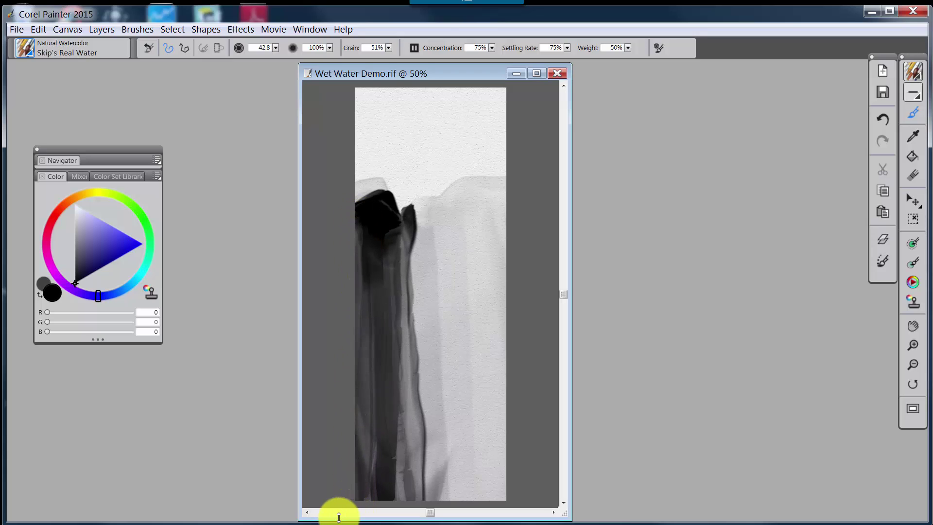
{"action": "mouse_move", "coordinate": [395, 267]}
{"action": "left_mouse_down"}
{"action": "mouse_move", "coordinate": [423, 447]}
{"action": "mouse_move", "coordinate": [395, 511]}
{"action": "mouse_move", "coordinate": [421, 282]}
{"action": "mouse_move", "coordinate": [411, 409]}
{"action": "mouse_move", "coordinate": [417, 210]}
{"action": "mouse_move", "coordinate": [388, 197]}
{"action": "mouse_move", "coordinate": [403, 213]}
{"action": "mouse_move", "coordinate": [386, 211]}
{"action": "mouse_move", "coordinate": [402, 221]}
{"action": "mouse_move", "coordinate": [416, 209]}
{"action": "mouse_move", "coordinate": [401, 204]}
{"action": "mouse_move", "coordinate": [419, 208]}
{"action": "mouse_move", "coordinate": [396, 194]}
{"action": "mouse_move", "coordinate": [384, 227]}
{"action": "mouse_move", "coordinate": [426, 231]}
{"action": "mouse_move", "coordinate": [414, 187]}
{"action": "mouse_move", "coordinate": [391, 207]}
{"action": "mouse_move", "coordinate": [413, 209]}
{"action": "mouse_move", "coordinate": [369, 213]}
{"action": "mouse_move", "coordinate": [340, 249]}
{"action": "left_mouse_up"}
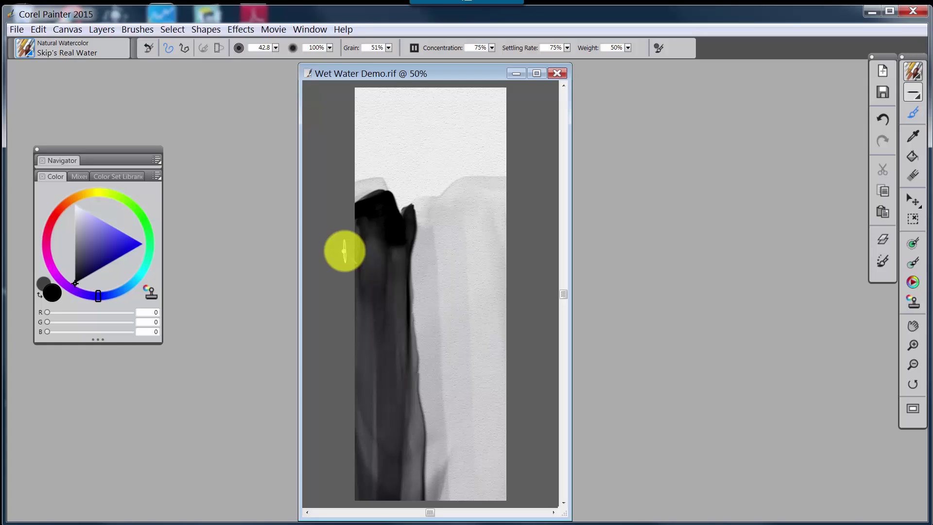
- Add a new watercolor layer above the black wash and set up Skip's Grainy Bristle brush with gray RGB 162, 162, 162
{"action": "left_click", "coordinate": [882, 239]}
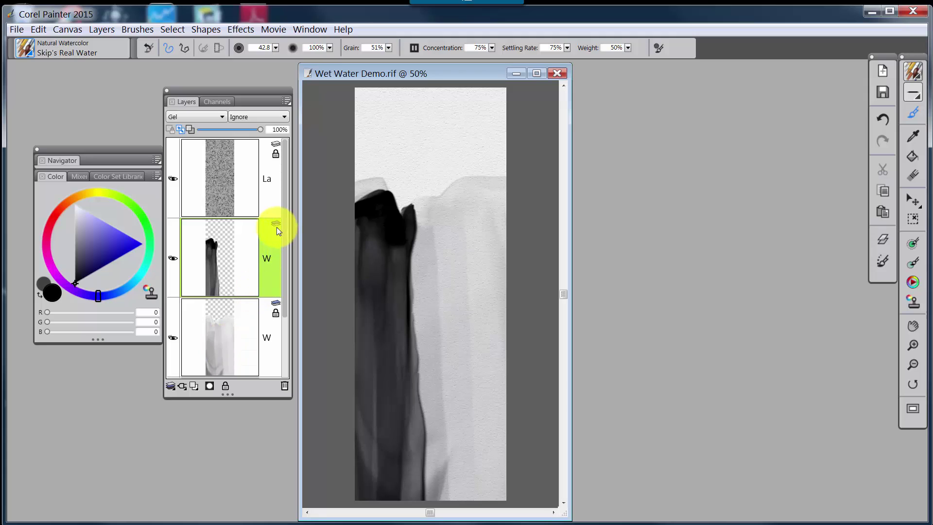
{"action": "left_click", "coordinate": [196, 386]}
{"action": "left_click", "coordinate": [223, 415]}
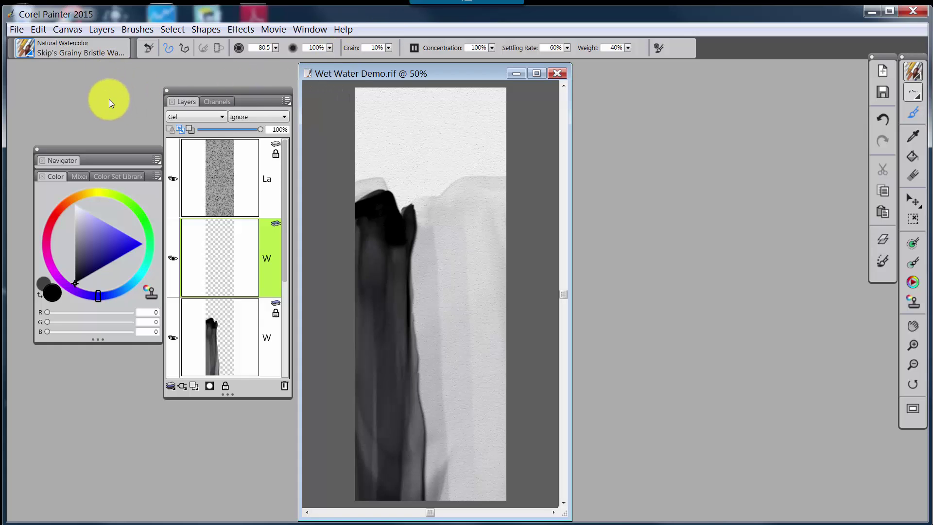
{"action": "left_click_drag", "start_coordinate": [89, 242], "coordinate": [64, 234]}
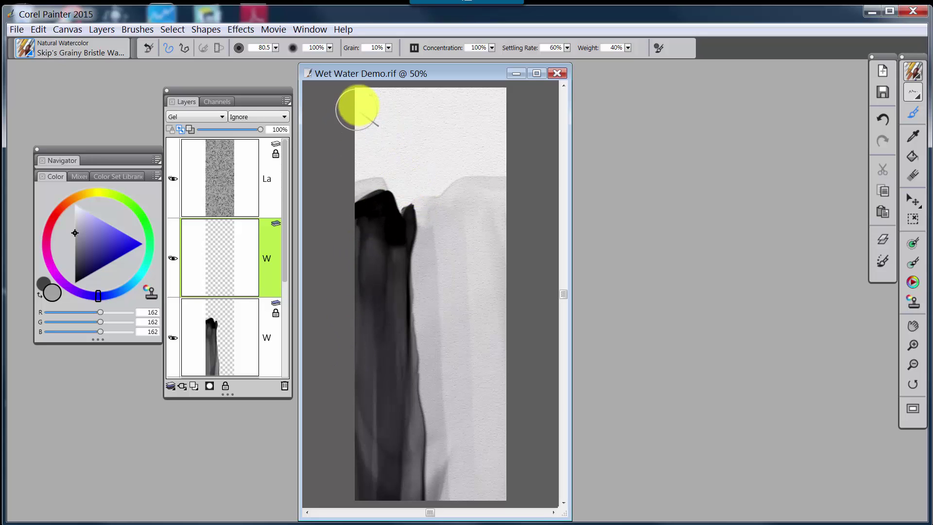
- Try painting gray bristle washes across the blank sky above the rock shapes, undoing each attempt
{"action": "mouse_move", "coordinate": [334, 122]}
{"action": "left_mouse_down"}
{"action": "mouse_move", "coordinate": [384, 76]}
{"action": "mouse_move", "coordinate": [347, 126]}
{"action": "mouse_move", "coordinate": [383, 100]}
{"action": "mouse_move", "coordinate": [358, 95]}
{"action": "mouse_move", "coordinate": [387, 68]}
{"action": "mouse_move", "coordinate": [385, 85]}
{"action": "mouse_move", "coordinate": [411, 80]}
{"action": "mouse_move", "coordinate": [372, 122]}
{"action": "mouse_move", "coordinate": [440, 86]}
{"action": "mouse_move", "coordinate": [424, 96]}
{"action": "mouse_move", "coordinate": [491, 90]}
{"action": "mouse_move", "coordinate": [450, 117]}
{"action": "mouse_move", "coordinate": [437, 102]}
{"action": "mouse_move", "coordinate": [406, 97]}
{"action": "mouse_move", "coordinate": [352, 149]}
{"action": "mouse_move", "coordinate": [411, 110]}
{"action": "mouse_move", "coordinate": [359, 147]}
{"action": "mouse_move", "coordinate": [407, 106]}
{"action": "mouse_move", "coordinate": [355, 108]}
{"action": "mouse_move", "coordinate": [383, 85]}
{"action": "mouse_move", "coordinate": [409, 83]}
{"action": "mouse_move", "coordinate": [387, 118]}
{"action": "mouse_move", "coordinate": [421, 100]}
{"action": "mouse_move", "coordinate": [427, 113]}
{"action": "mouse_move", "coordinate": [406, 119]}
{"action": "mouse_move", "coordinate": [439, 131]}
{"action": "mouse_move", "coordinate": [408, 126]}
{"action": "mouse_move", "coordinate": [432, 149]}
{"action": "mouse_move", "coordinate": [401, 130]}
{"action": "mouse_move", "coordinate": [363, 152]}
{"action": "mouse_move", "coordinate": [381, 138]}
{"action": "mouse_move", "coordinate": [423, 141]}
{"action": "mouse_move", "coordinate": [405, 134]}
{"action": "mouse_move", "coordinate": [428, 166]}
{"action": "mouse_move", "coordinate": [410, 155]}
{"action": "left_mouse_up"}
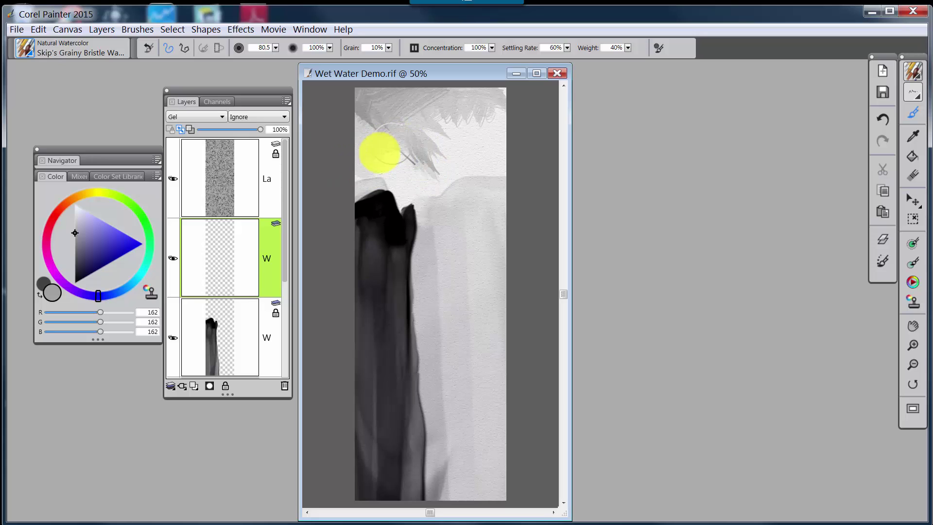
{"action": "mouse_move", "coordinate": [434, 163]}
{"action": "left_mouse_down"}
{"action": "mouse_move", "coordinate": [428, 190]}
{"action": "mouse_move", "coordinate": [422, 161]}
{"action": "mouse_move", "coordinate": [422, 187]}
{"action": "mouse_move", "coordinate": [451, 162]}
{"action": "mouse_move", "coordinate": [487, 153]}
{"action": "mouse_move", "coordinate": [444, 167]}
{"action": "mouse_move", "coordinate": [509, 166]}
{"action": "mouse_move", "coordinate": [442, 161]}
{"action": "mouse_move", "coordinate": [504, 142]}
{"action": "mouse_move", "coordinate": [505, 129]}
{"action": "mouse_move", "coordinate": [436, 159]}
{"action": "mouse_move", "coordinate": [460, 124]}
{"action": "mouse_move", "coordinate": [433, 131]}
{"action": "mouse_move", "coordinate": [442, 113]}
{"action": "mouse_move", "coordinate": [425, 110]}
{"action": "mouse_move", "coordinate": [500, 103]}
{"action": "mouse_move", "coordinate": [489, 91]}
{"action": "mouse_move", "coordinate": [431, 164]}
{"action": "mouse_move", "coordinate": [480, 101]}
{"action": "mouse_move", "coordinate": [442, 140]}
{"action": "mouse_move", "coordinate": [438, 124]}
{"action": "mouse_move", "coordinate": [436, 146]}
{"action": "mouse_move", "coordinate": [480, 137]}
{"action": "mouse_move", "coordinate": [459, 151]}
{"action": "mouse_move", "coordinate": [498, 134]}
{"action": "mouse_move", "coordinate": [443, 161]}
{"action": "mouse_move", "coordinate": [498, 145]}
{"action": "mouse_move", "coordinate": [482, 157]}
{"action": "mouse_move", "coordinate": [500, 159]}
{"action": "mouse_move", "coordinate": [451, 171]}
{"action": "mouse_move", "coordinate": [448, 140]}
{"action": "mouse_move", "coordinate": [417, 131]}
{"action": "mouse_move", "coordinate": [405, 116]}
{"action": "mouse_move", "coordinate": [361, 128]}
{"action": "mouse_move", "coordinate": [389, 92]}
{"action": "left_mouse_up"}
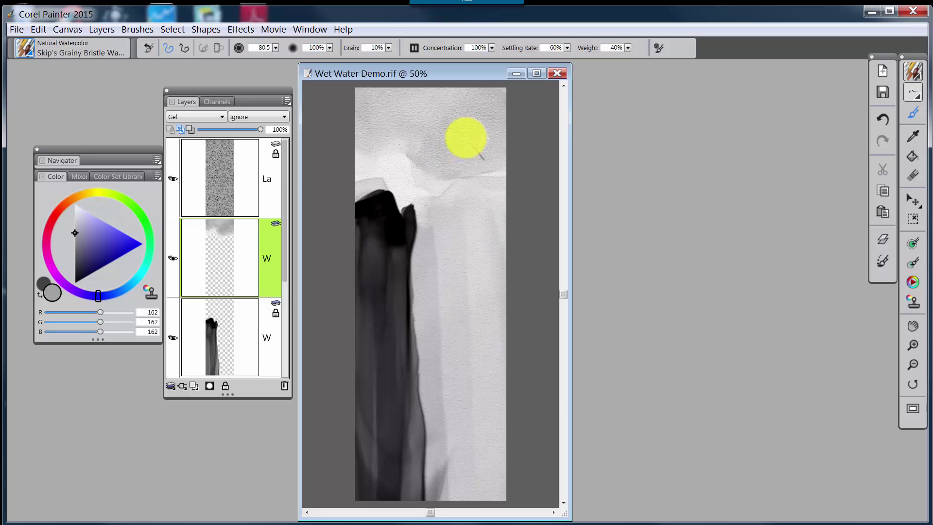
{"action": "key", "text": "ctrl+z"}
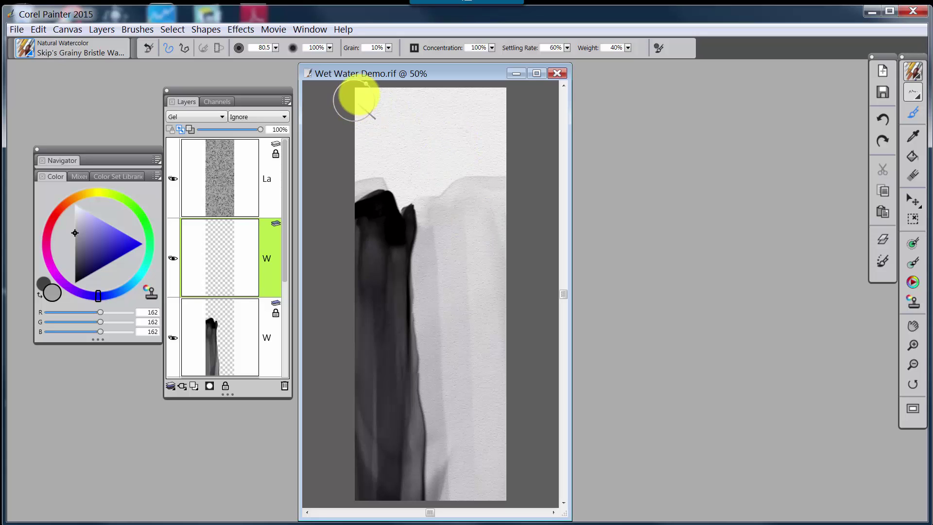
{"action": "left_click_drag", "start_coordinate": [362, 97], "coordinate": [358, 94]}
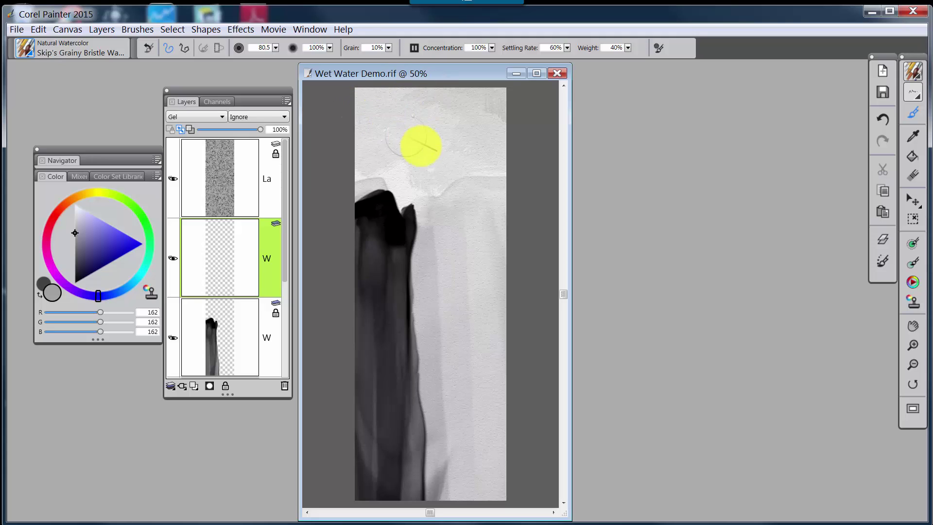
{"action": "left_click_drag", "start_coordinate": [498, 92], "coordinate": [421, 132]}
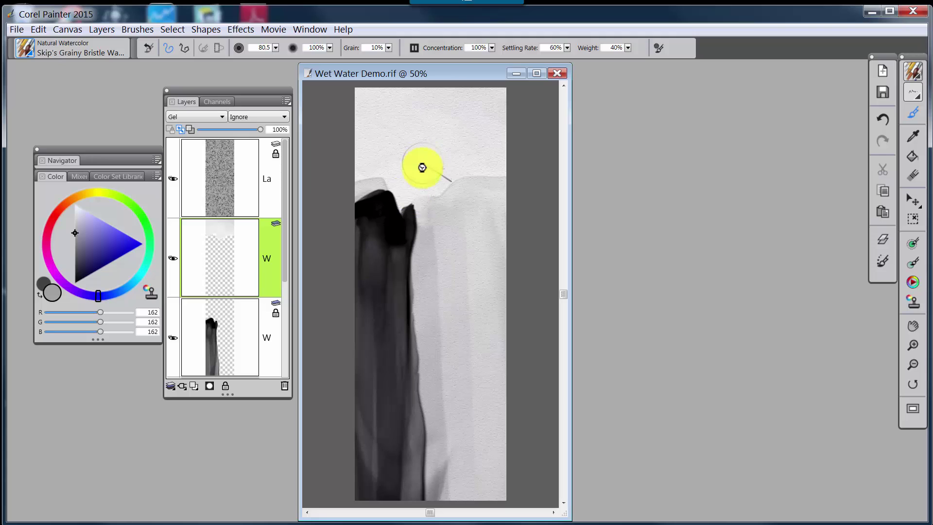
{"action": "key", "text": "ctrl+z"}
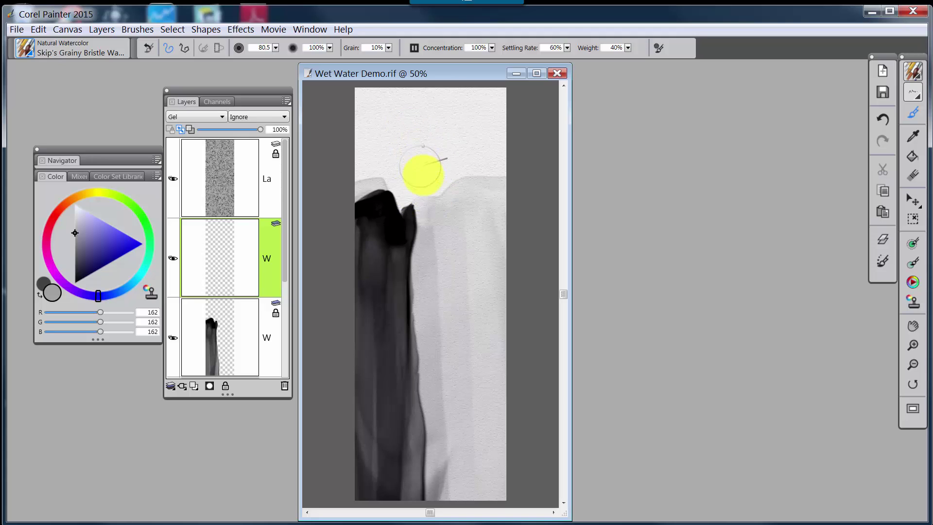
- Paint a light gray wash over the sky, working from the notch between the rock shapes up to the canvas top
{"action": "left_click_drag", "start_coordinate": [421, 165], "coordinate": [410, 156]}
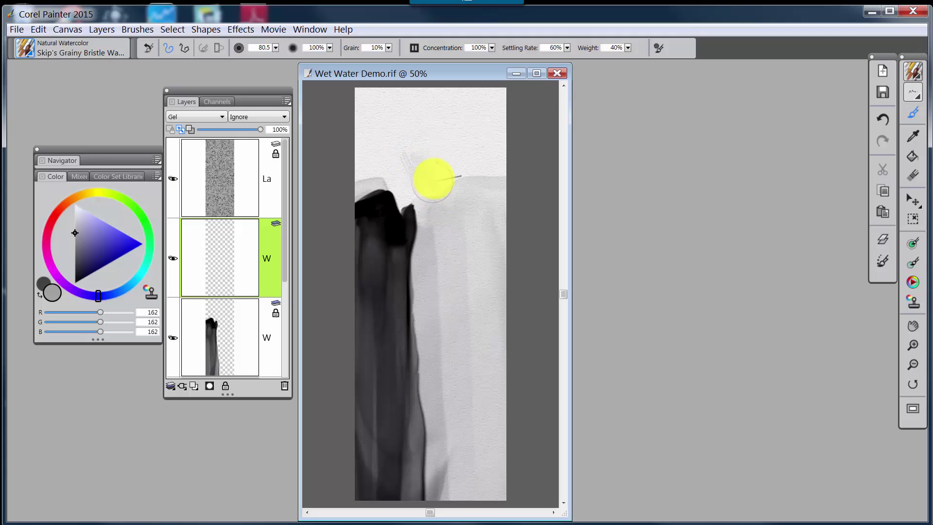
{"action": "mouse_move", "coordinate": [451, 174]}
{"action": "left_mouse_down"}
{"action": "mouse_move", "coordinate": [511, 167]}
{"action": "mouse_move", "coordinate": [407, 149]}
{"action": "mouse_move", "coordinate": [380, 159]}
{"action": "mouse_move", "coordinate": [384, 149]}
{"action": "mouse_move", "coordinate": [382, 163]}
{"action": "mouse_move", "coordinate": [388, 155]}
{"action": "mouse_move", "coordinate": [362, 172]}
{"action": "mouse_move", "coordinate": [397, 112]}
{"action": "mouse_move", "coordinate": [389, 86]}
{"action": "mouse_move", "coordinate": [356, 94]}
{"action": "mouse_move", "coordinate": [415, 96]}
{"action": "mouse_move", "coordinate": [461, 74]}
{"action": "mouse_move", "coordinate": [457, 115]}
{"action": "mouse_move", "coordinate": [481, 107]}
{"action": "mouse_move", "coordinate": [475, 126]}
{"action": "mouse_move", "coordinate": [500, 119]}
{"action": "mouse_move", "coordinate": [502, 133]}
{"action": "mouse_move", "coordinate": [513, 135]}
{"action": "mouse_move", "coordinate": [498, 161]}
{"action": "mouse_move", "coordinate": [464, 140]}
{"action": "mouse_move", "coordinate": [442, 139]}
{"action": "mouse_move", "coordinate": [430, 126]}
{"action": "mouse_move", "coordinate": [441, 94]}
{"action": "mouse_move", "coordinate": [403, 84]}
{"action": "mouse_move", "coordinate": [512, 93]}
{"action": "mouse_move", "coordinate": [458, 115]}
{"action": "mouse_move", "coordinate": [475, 109]}
{"action": "mouse_move", "coordinate": [475, 148]}
{"action": "mouse_move", "coordinate": [500, 153]}
{"action": "mouse_move", "coordinate": [478, 158]}
{"action": "mouse_move", "coordinate": [504, 166]}
{"action": "mouse_move", "coordinate": [422, 153]}
{"action": "mouse_move", "coordinate": [412, 131]}
{"action": "mouse_move", "coordinate": [419, 124]}
{"action": "mouse_move", "coordinate": [402, 105]}
{"action": "mouse_move", "coordinate": [327, 133]}
{"action": "left_mouse_up"}
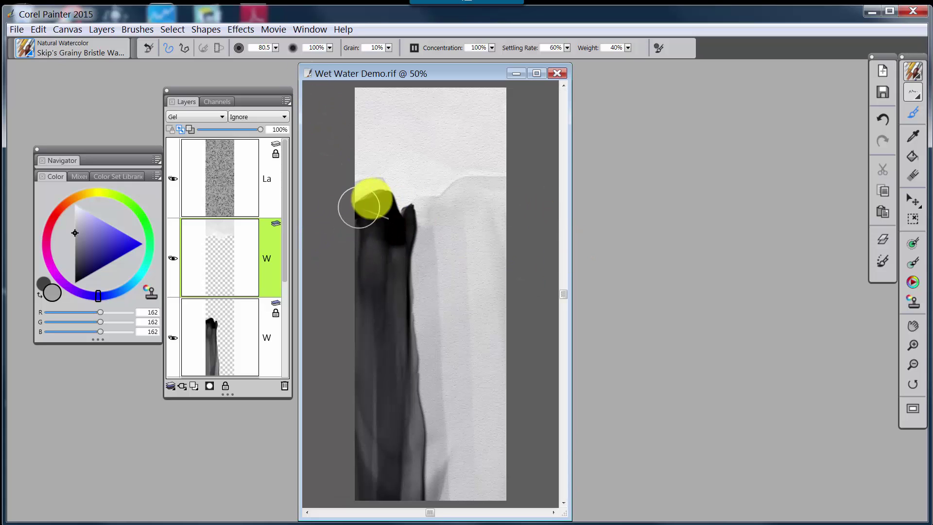
- Try duplicating the sky wash layer with the copy at 37% opacity, and delete both sky layers
{"action": "right_click", "coordinate": [275, 260]}
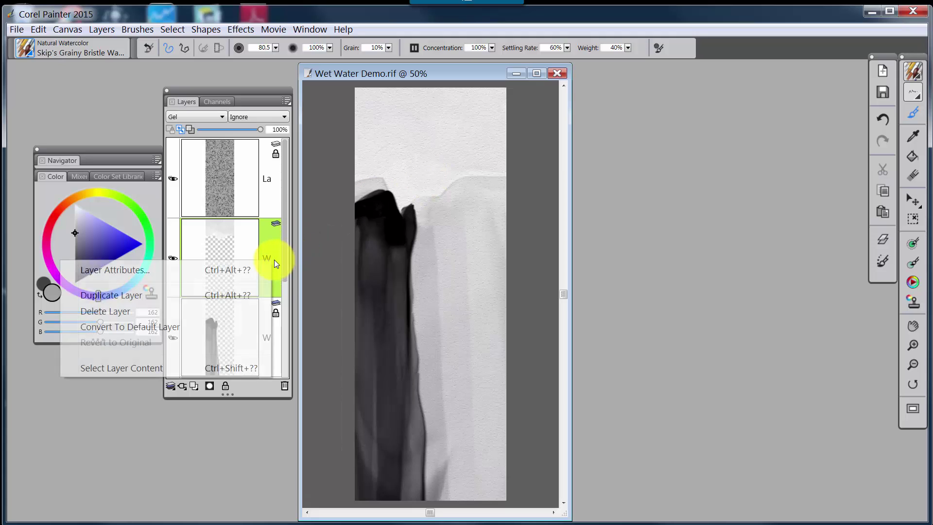
{"action": "left_click", "coordinate": [219, 295]}
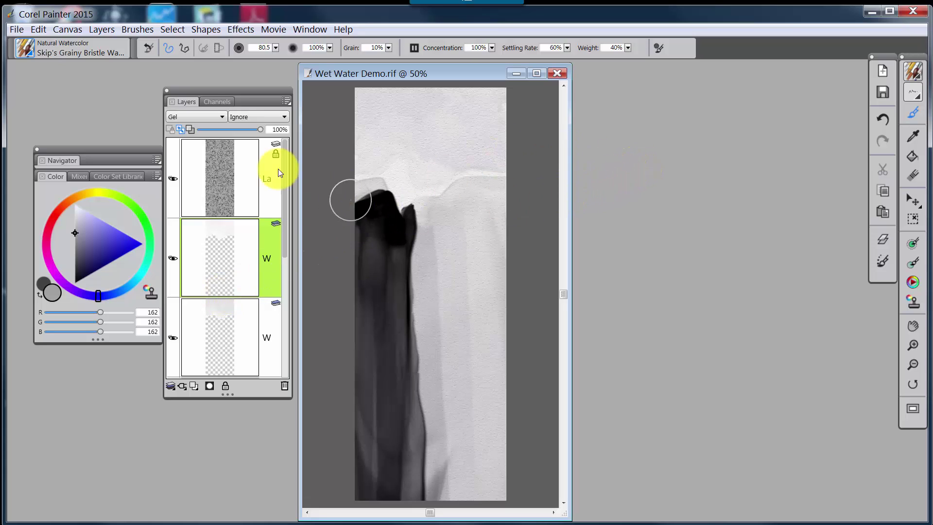
{"action": "left_click", "coordinate": [234, 130]}
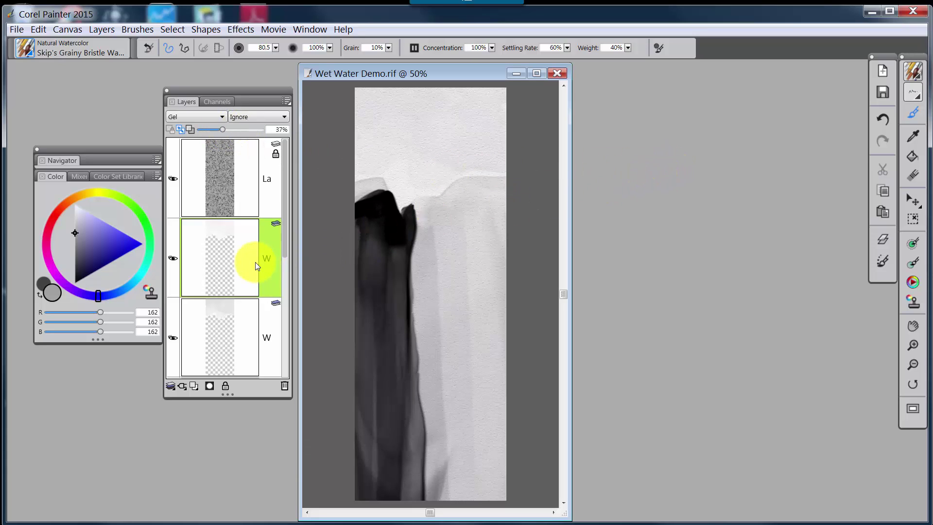
{"action": "left_click", "coordinate": [284, 385]}
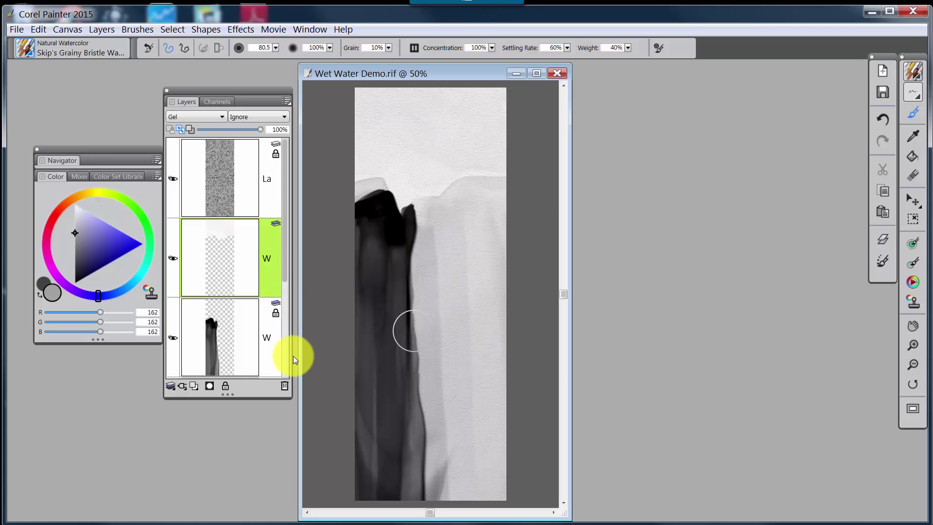
{"action": "left_click", "coordinate": [285, 385]}
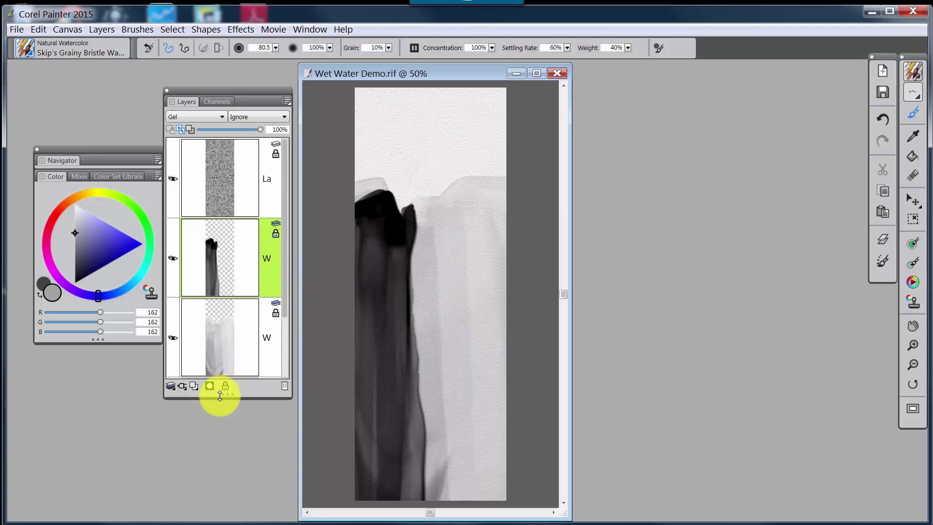
- Add a fresh watercolor layer and paint a gray sky wash on it, covering the blank area above the rock shapes
{"action": "left_click", "coordinate": [194, 385]}
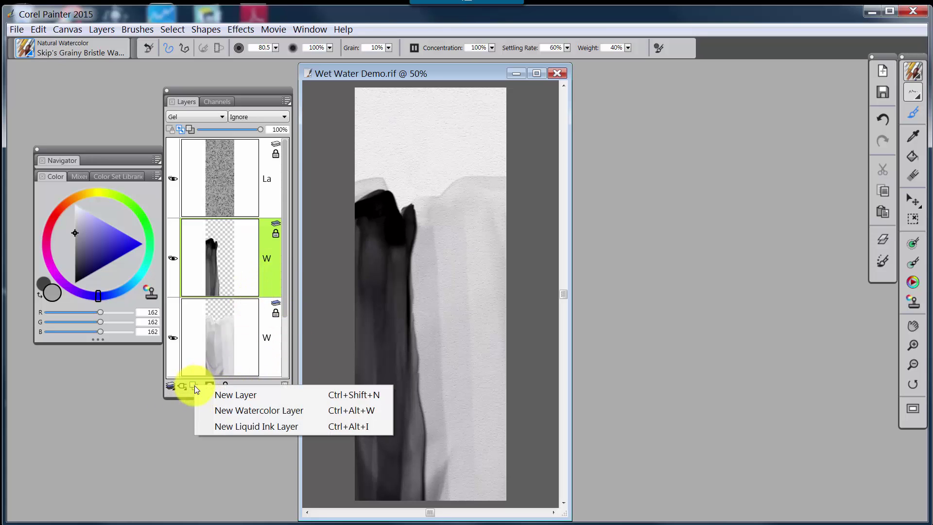
{"action": "left_click", "coordinate": [226, 405]}
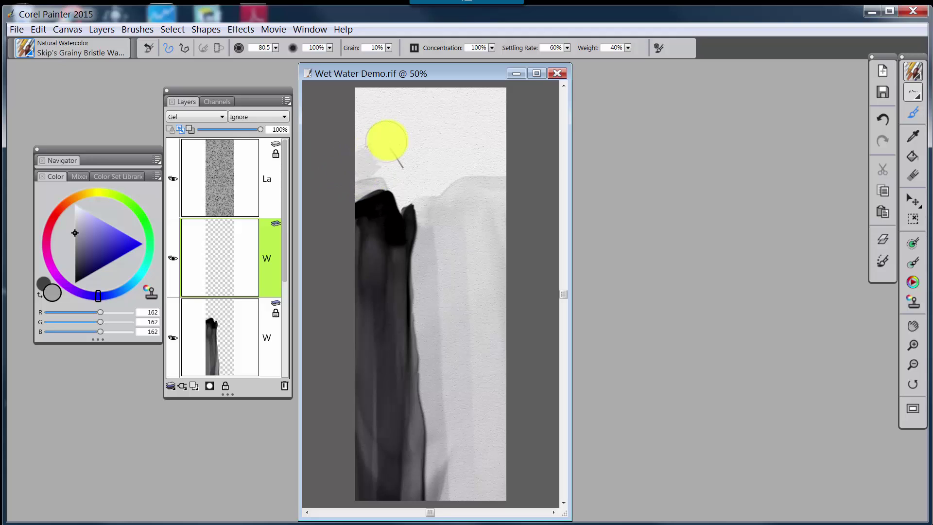
{"action": "mouse_move", "coordinate": [387, 141]}
{"action": "left_mouse_down"}
{"action": "mouse_move", "coordinate": [346, 145]}
{"action": "mouse_move", "coordinate": [414, 100]}
{"action": "mouse_move", "coordinate": [359, 85]}
{"action": "mouse_move", "coordinate": [415, 97]}
{"action": "mouse_move", "coordinate": [373, 159]}
{"action": "mouse_move", "coordinate": [408, 138]}
{"action": "mouse_move", "coordinate": [417, 153]}
{"action": "mouse_move", "coordinate": [396, 150]}
{"action": "mouse_move", "coordinate": [418, 156]}
{"action": "mouse_move", "coordinate": [420, 186]}
{"action": "mouse_move", "coordinate": [459, 154]}
{"action": "mouse_move", "coordinate": [498, 153]}
{"action": "mouse_move", "coordinate": [478, 161]}
{"action": "mouse_move", "coordinate": [509, 163]}
{"action": "mouse_move", "coordinate": [467, 165]}
{"action": "mouse_move", "coordinate": [503, 154]}
{"action": "mouse_move", "coordinate": [434, 155]}
{"action": "mouse_move", "coordinate": [432, 135]}
{"action": "mouse_move", "coordinate": [419, 134]}
{"action": "mouse_move", "coordinate": [431, 81]}
{"action": "mouse_move", "coordinate": [489, 78]}
{"action": "mouse_move", "coordinate": [449, 130]}
{"action": "mouse_move", "coordinate": [503, 116]}
{"action": "mouse_move", "coordinate": [508, 134]}
{"action": "mouse_move", "coordinate": [420, 140]}
{"action": "mouse_move", "coordinate": [430, 173]}
{"action": "mouse_move", "coordinate": [420, 136]}
{"action": "mouse_move", "coordinate": [434, 102]}
{"action": "mouse_move", "coordinate": [444, 90]}
{"action": "mouse_move", "coordinate": [475, 89]}
{"action": "mouse_move", "coordinate": [502, 111]}
{"action": "mouse_move", "coordinate": [491, 91]}
{"action": "mouse_move", "coordinate": [442, 100]}
{"action": "mouse_move", "coordinate": [371, 88]}
{"action": "mouse_move", "coordinate": [420, 114]}
{"action": "mouse_move", "coordinate": [493, 94]}
{"action": "mouse_move", "coordinate": [494, 119]}
{"action": "mouse_move", "coordinate": [475, 121]}
{"action": "mouse_move", "coordinate": [452, 105]}
{"action": "mouse_move", "coordinate": [454, 129]}
{"action": "mouse_move", "coordinate": [417, 115]}
{"action": "mouse_move", "coordinate": [349, 131]}
{"action": "mouse_move", "coordinate": [475, 117]}
{"action": "mouse_move", "coordinate": [471, 151]}
{"action": "mouse_move", "coordinate": [496, 159]}
{"action": "mouse_move", "coordinate": [470, 130]}
{"action": "mouse_move", "coordinate": [454, 138]}
{"action": "mouse_move", "coordinate": [506, 95]}
{"action": "mouse_move", "coordinate": [500, 145]}
{"action": "mouse_move", "coordinate": [473, 167]}
{"action": "mouse_move", "coordinate": [485, 119]}
{"action": "mouse_move", "coordinate": [465, 188]}
{"action": "mouse_move", "coordinate": [438, 212]}
{"action": "left_mouse_up"}
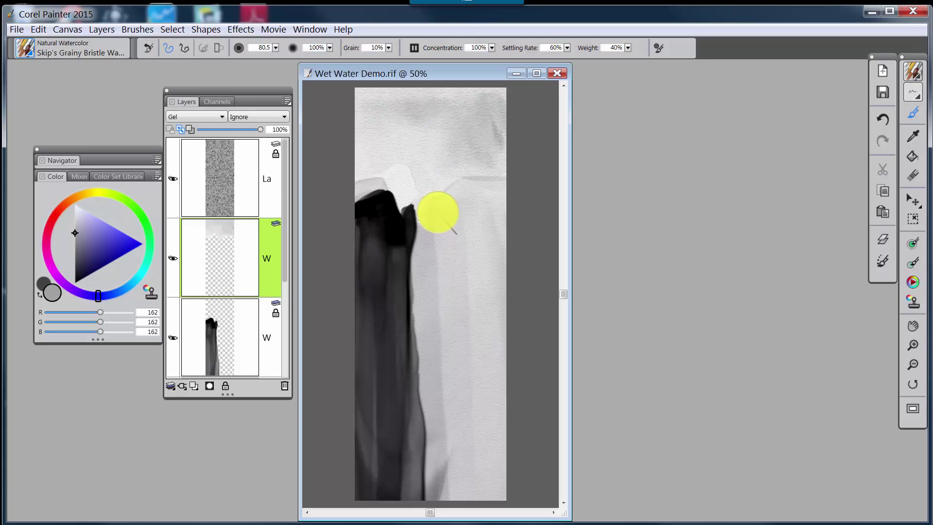
{"action": "mouse_move", "coordinate": [438, 212]}
{"action": "left_mouse_down"}
{"action": "mouse_move", "coordinate": [518, 188]}
{"action": "mouse_move", "coordinate": [576, 190]}
{"action": "mouse_move", "coordinate": [526, 173]}
{"action": "mouse_move", "coordinate": [505, 149]}
{"action": "mouse_move", "coordinate": [511, 143]}
{"action": "mouse_move", "coordinate": [528, 201]}
{"action": "mouse_move", "coordinate": [427, 218]}
{"action": "mouse_move", "coordinate": [507, 223]}
{"action": "mouse_move", "coordinate": [497, 195]}
{"action": "mouse_move", "coordinate": [530, 212]}
{"action": "mouse_move", "coordinate": [528, 221]}
{"action": "mouse_move", "coordinate": [499, 209]}
{"action": "mouse_move", "coordinate": [493, 191]}
{"action": "mouse_move", "coordinate": [471, 177]}
{"action": "mouse_move", "coordinate": [534, 182]}
{"action": "mouse_move", "coordinate": [532, 197]}
{"action": "mouse_move", "coordinate": [489, 182]}
{"action": "mouse_move", "coordinate": [534, 184]}
{"action": "mouse_move", "coordinate": [491, 188]}
{"action": "mouse_move", "coordinate": [491, 206]}
{"action": "mouse_move", "coordinate": [471, 200]}
{"action": "mouse_move", "coordinate": [472, 190]}
{"action": "mouse_move", "coordinate": [470, 198]}
{"action": "mouse_move", "coordinate": [403, 170]}
{"action": "left_mouse_up"}
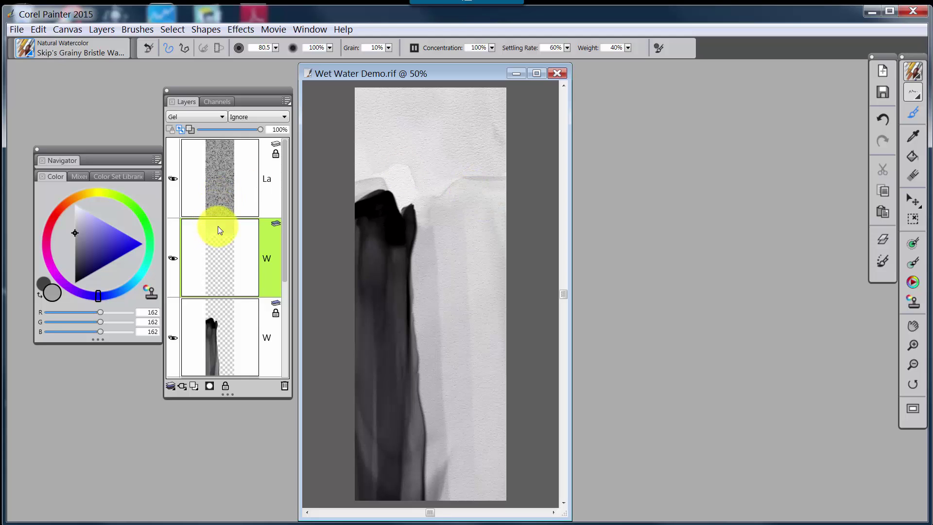
- Lower the sky wash layer's opacity to 73%
{"action": "left_click", "coordinate": [250, 129]}
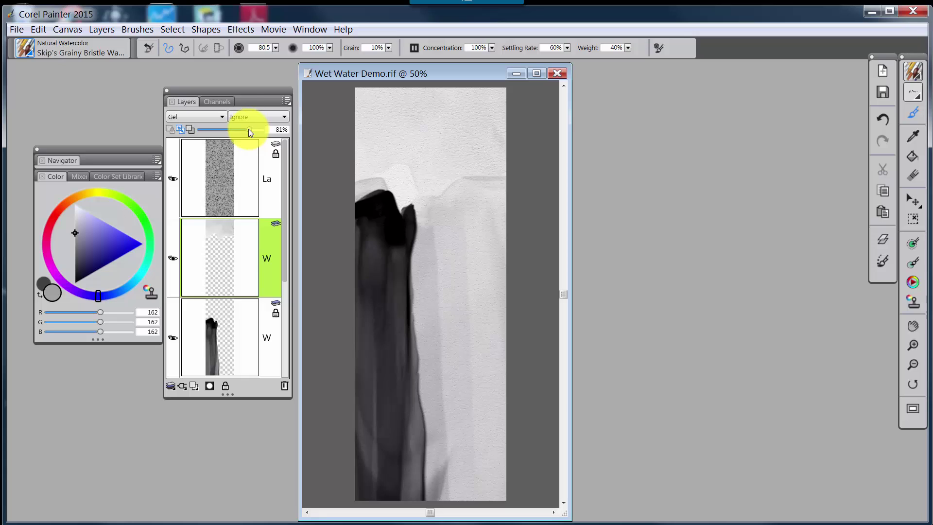
{"action": "left_click_drag", "start_coordinate": [246, 130], "coordinate": [244, 129]}
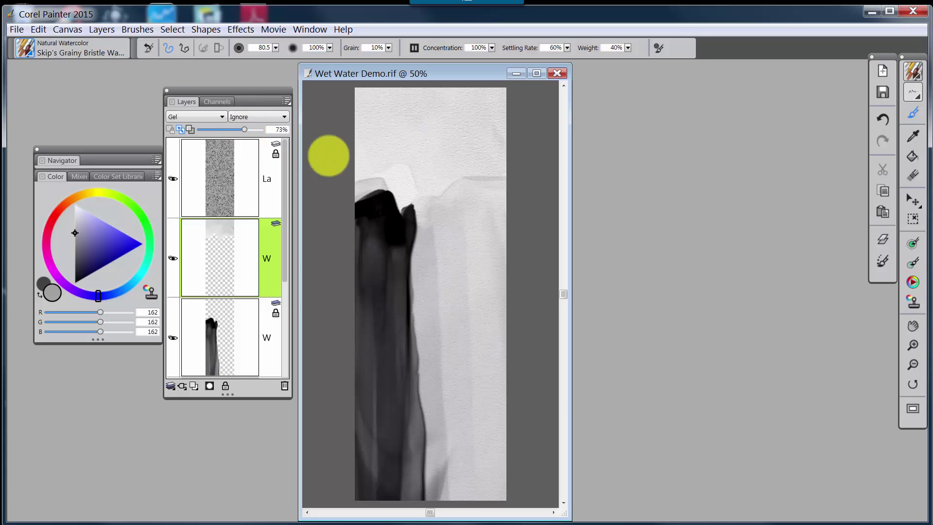